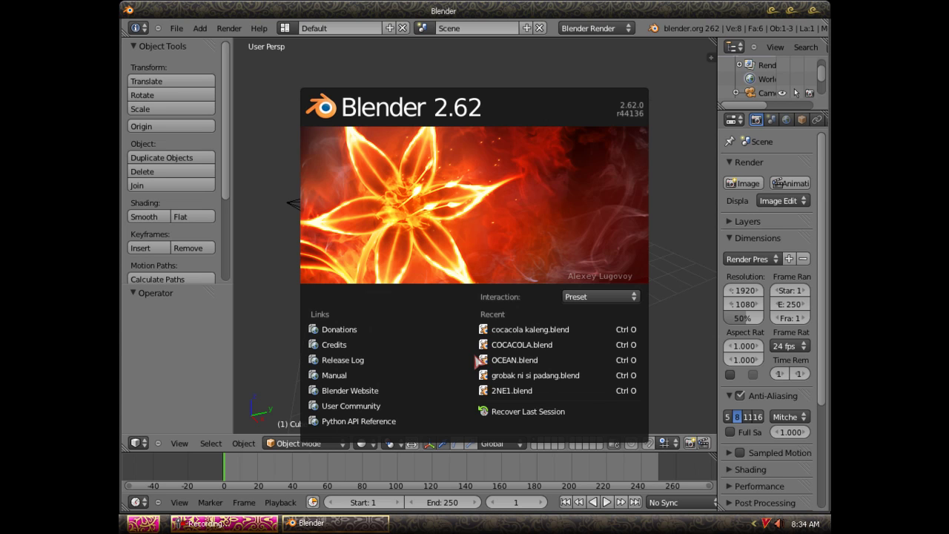
- Close the splash screen and delete the default cube from the scene
{"action": "left_click", "coordinate": [253, 271]}
{"action": "mouse_move", "coordinate": [265, 284]}
{"action": "middle_mouse_down"}
{"action": "mouse_move", "coordinate": [396, 314]}
{"action": "mouse_move", "coordinate": [356, 313]}
{"action": "mouse_move", "coordinate": [378, 301]}
{"action": "mouse_move", "coordinate": [351, 316]}
{"action": "middle_mouse_up"}
{"action": "scroll", "coordinate": [352, 316], "scroll_direction": "up", "scroll_amount": 4}
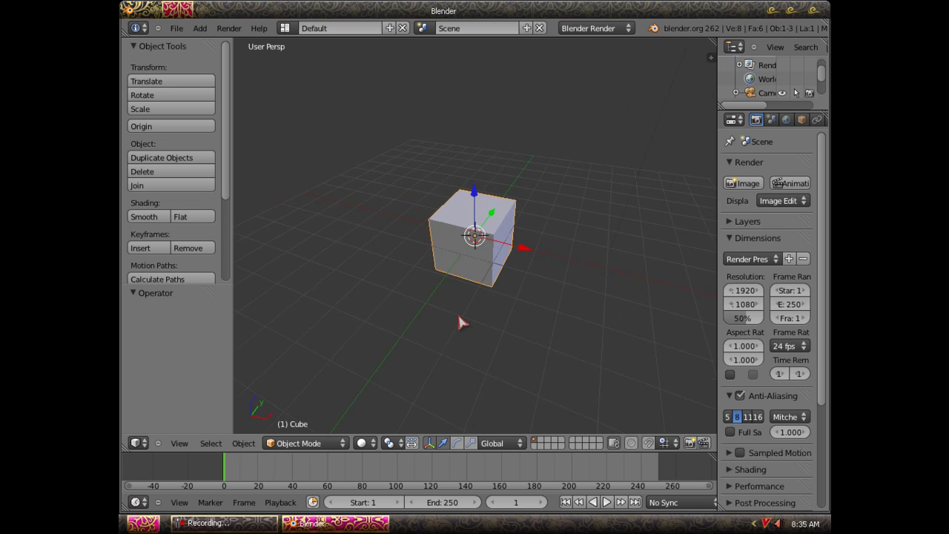
{"action": "middle_click_drag", "start_coordinate": [459, 320], "coordinate": [464, 316]}
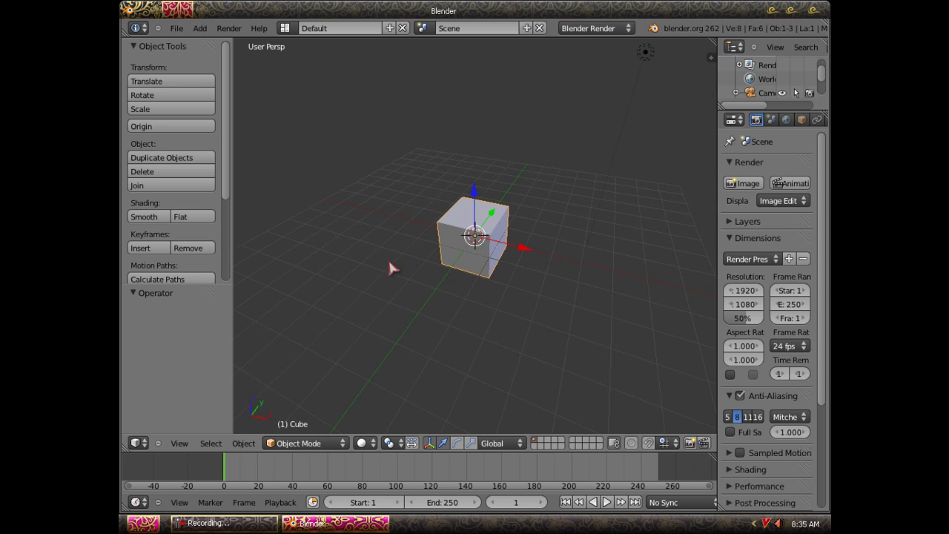
{"action": "key", "text": "x"}
{"action": "left_click", "coordinate": [445, 275]}
{"action": "mouse_move", "coordinate": [349, 297]}
{"action": "middle_mouse_down"}
{"action": "mouse_move", "coordinate": [396, 314]}
{"action": "mouse_move", "coordinate": [393, 343]}
{"action": "mouse_move", "coordinate": [428, 340]}
{"action": "middle_mouse_up"}
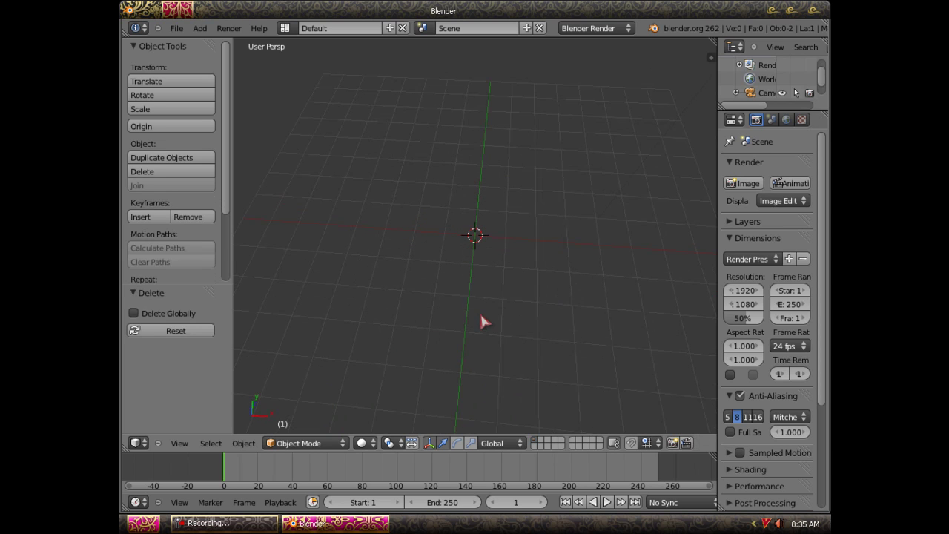
{"action": "key", "text": "shift+a"}
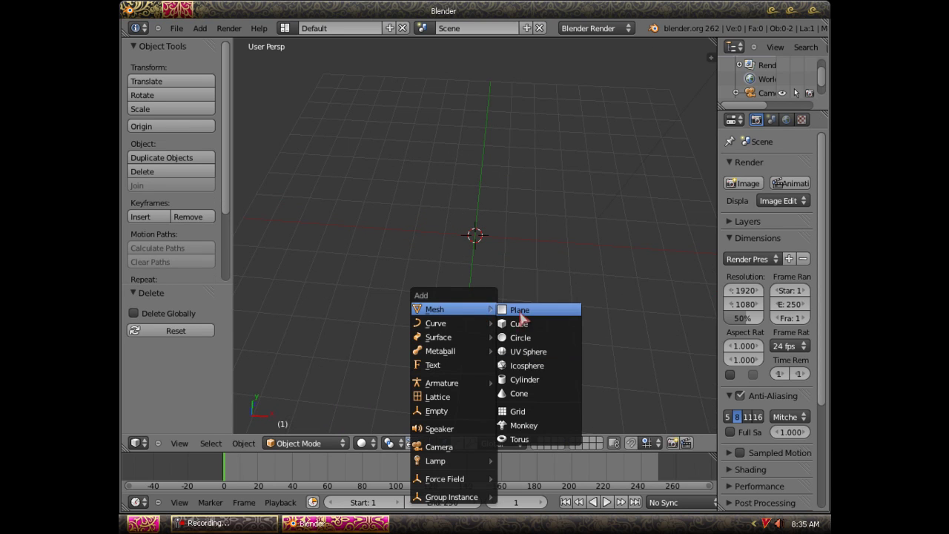
- Add a plane mesh at the origin
{"action": "left_click", "coordinate": [519, 310]}
{"action": "scroll", "coordinate": [501, 278], "scroll_direction": "down", "scroll_amount": 3}
{"action": "mouse_move", "coordinate": [501, 278]}
{"action": "middle_mouse_down"}
{"action": "mouse_move", "coordinate": [489, 242]}
{"action": "mouse_move", "coordinate": [441, 256]}
{"action": "middle_mouse_up"}
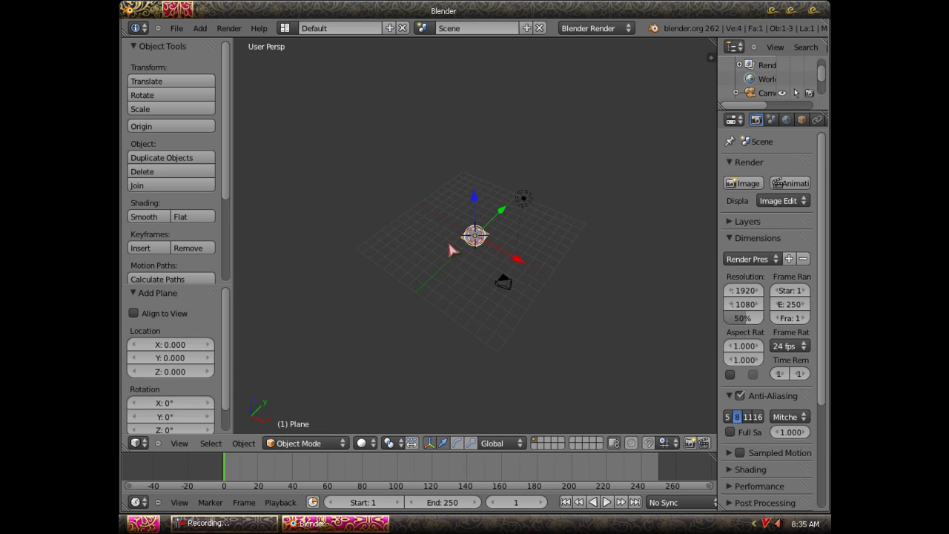
- Scale the plane up to 8.036 and widen the Properties editor
{"action": "key", "text": "s"}
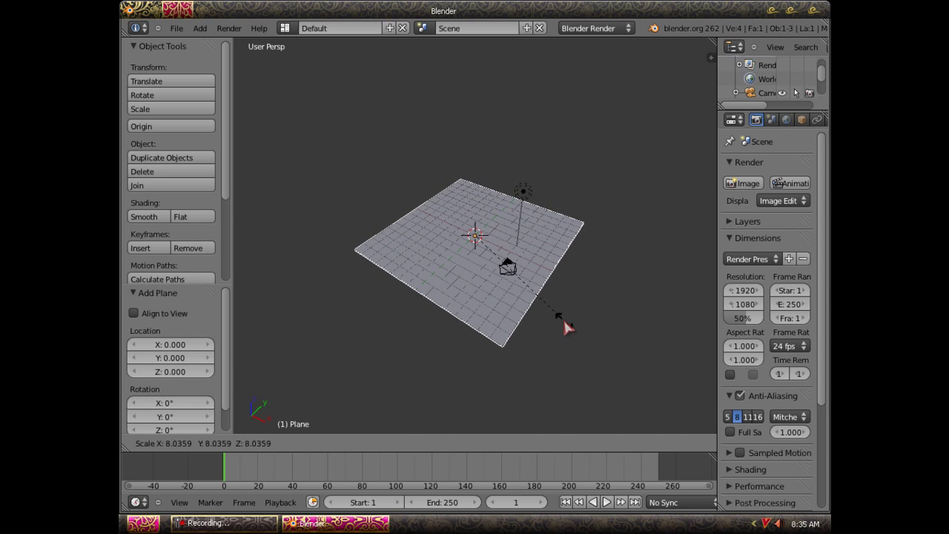
{"action": "left_click", "coordinate": [568, 327]}
{"action": "mouse_move", "coordinate": [442, 280]}
{"action": "middle_mouse_down"}
{"action": "mouse_move", "coordinate": [486, 327]}
{"action": "mouse_move", "coordinate": [453, 256]}
{"action": "mouse_move", "coordinate": [503, 333]}
{"action": "middle_mouse_up"}
{"action": "scroll", "coordinate": [463, 262], "scroll_direction": "up", "scroll_amount": 3}
{"action": "scroll", "coordinate": [496, 296], "scroll_direction": "down", "scroll_amount": 3}
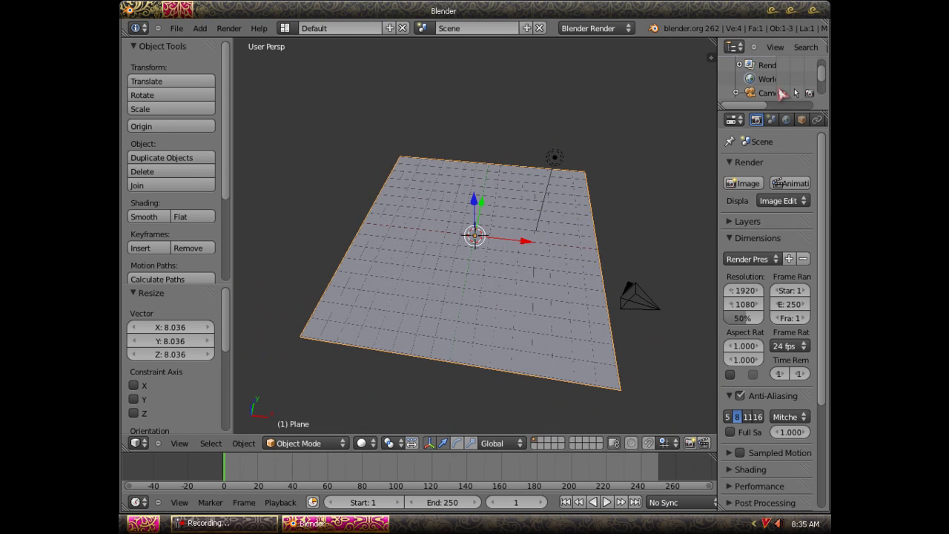
{"action": "left_click_drag", "start_coordinate": [714, 135], "coordinate": [618, 133]}
- Enable Dynamic Paint on the plane and add a canvas
{"action": "left_click", "coordinate": [807, 120]}
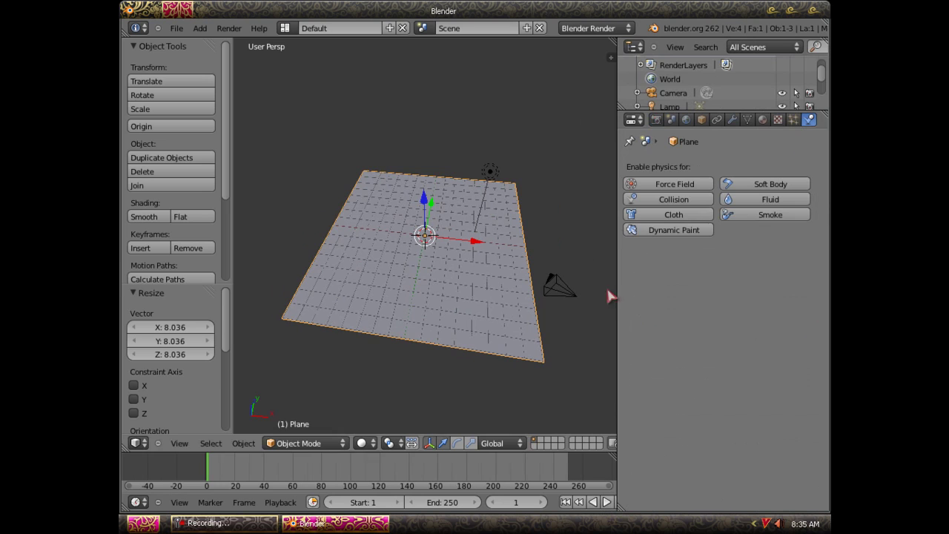
{"action": "left_click", "coordinate": [665, 231]}
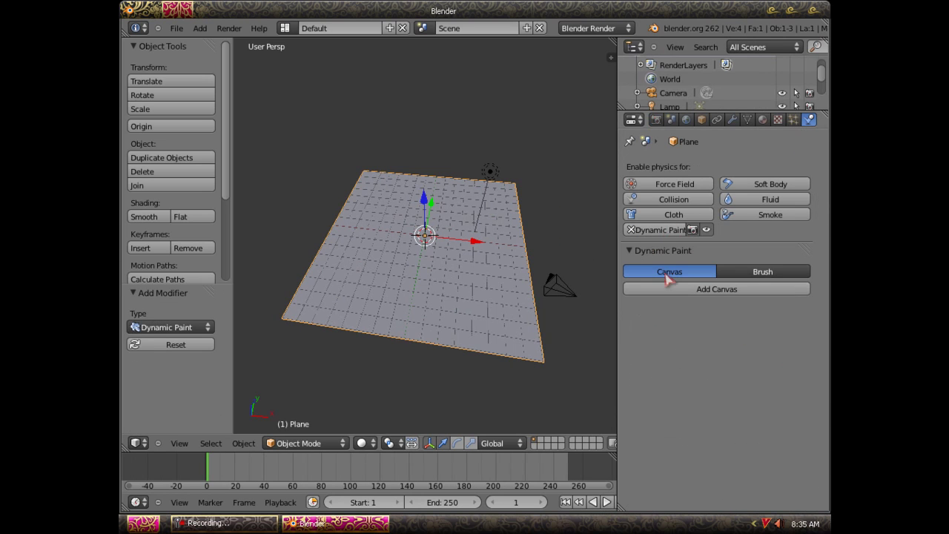
{"action": "left_click", "coordinate": [706, 291]}
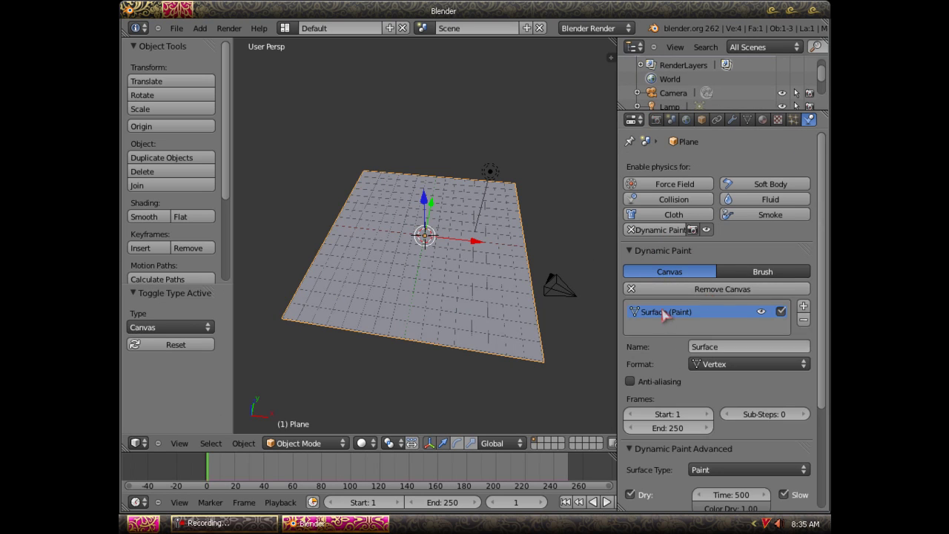
{"action": "scroll", "coordinate": [677, 348], "scroll_direction": "down", "scroll_amount": 3}
{"action": "scroll", "coordinate": [676, 352], "scroll_direction": "down", "scroll_amount": 2}
{"action": "scroll", "coordinate": [677, 356], "scroll_direction": "up", "scroll_amount": 1}
{"action": "scroll", "coordinate": [676, 357], "scroll_direction": "down", "scroll_amount": 1}
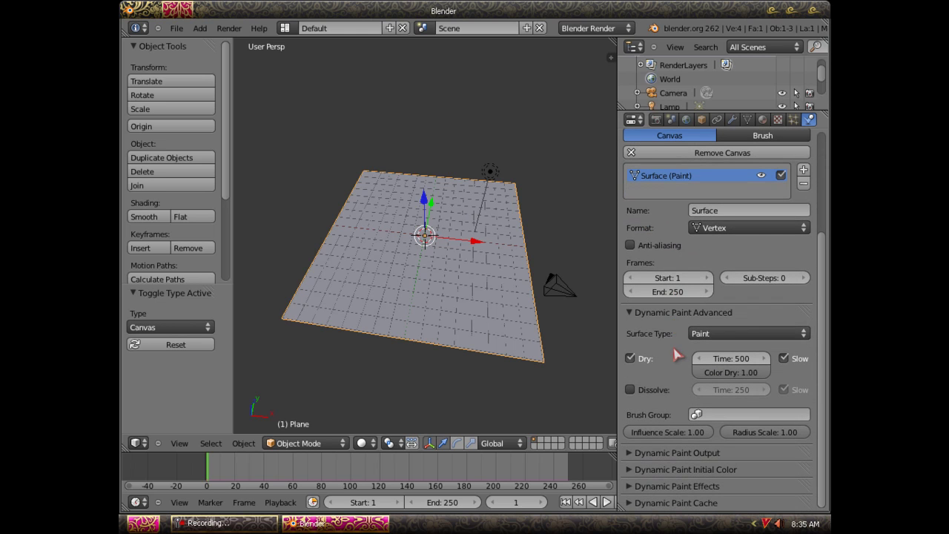
- Create the dp_paintmap layer in the Dynamic Paint Output settings
{"action": "left_click", "coordinate": [649, 456]}
{"action": "scroll", "coordinate": [652, 454], "scroll_direction": "down", "scroll_amount": 2}
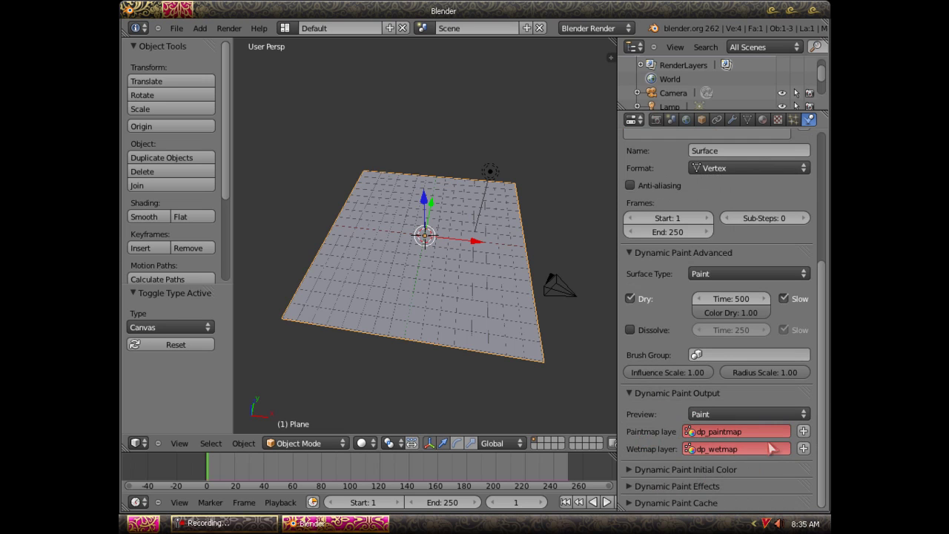
{"action": "left_click", "coordinate": [803, 431]}
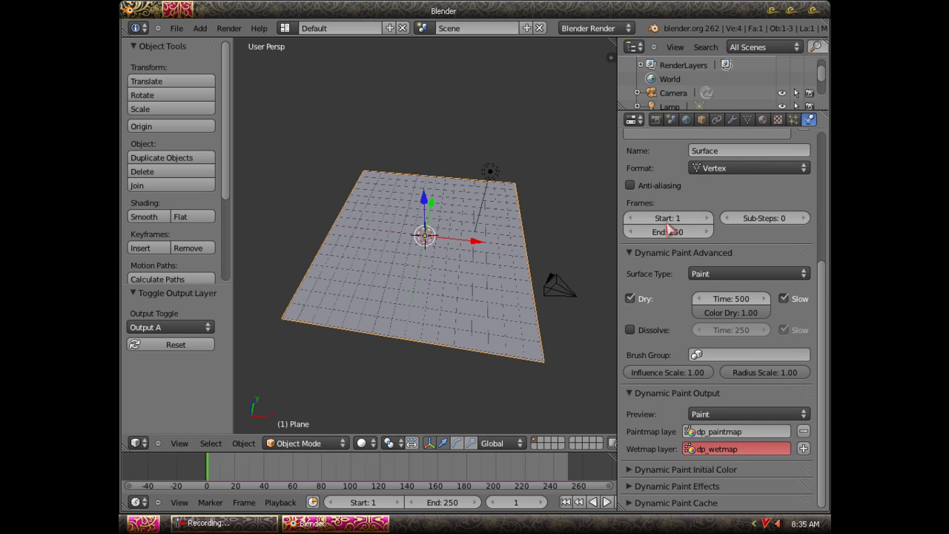
{"action": "mouse_move", "coordinate": [440, 279]}
{"action": "middle_mouse_down"}
{"action": "mouse_move", "coordinate": [347, 252]}
{"action": "mouse_move", "coordinate": [355, 291]}
{"action": "middle_mouse_up"}
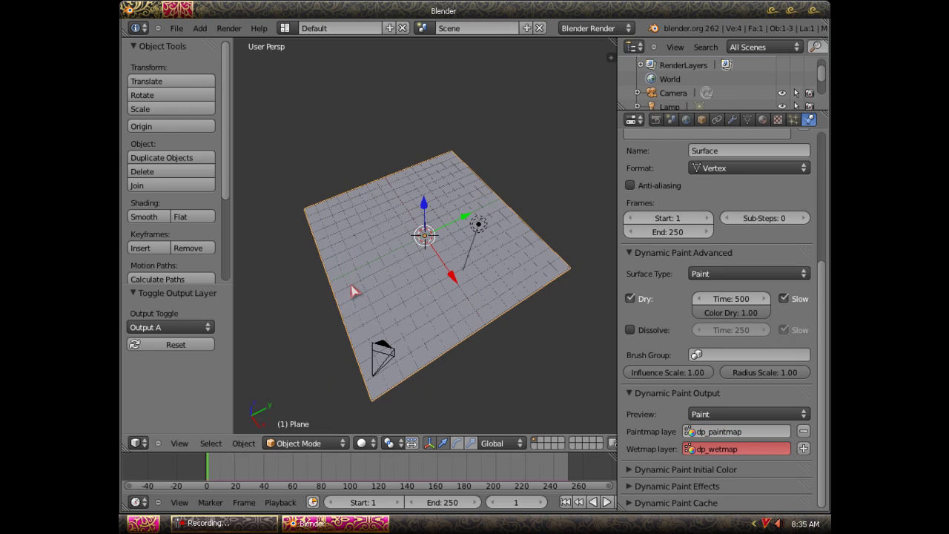
{"action": "left_click", "coordinate": [762, 120]}
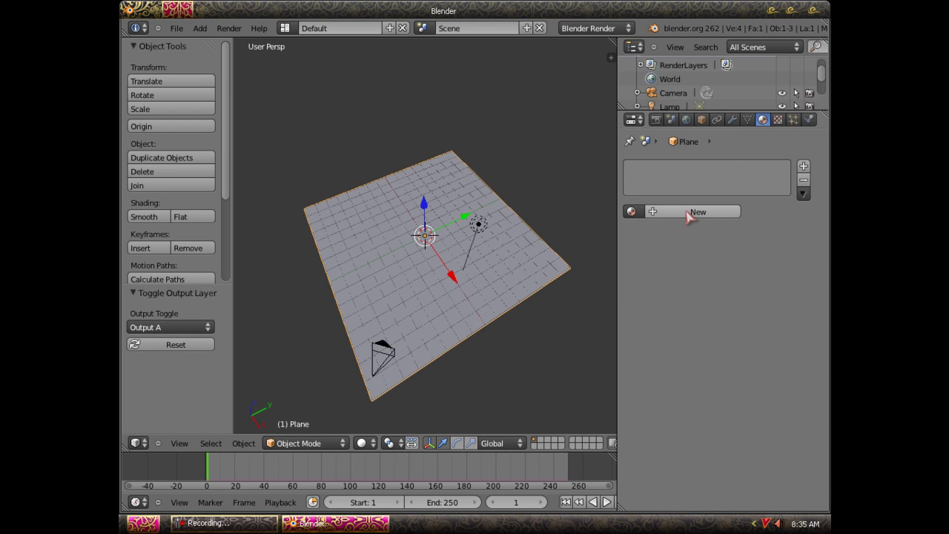
- Create a new material for the plane with a blue diffuse colour
{"action": "left_click", "coordinate": [710, 214]}
{"action": "scroll", "coordinate": [720, 338], "scroll_direction": "down", "scroll_amount": 5}
{"action": "scroll", "coordinate": [718, 338], "scroll_direction": "down", "scroll_amount": 5}
{"action": "scroll", "coordinate": [689, 275], "scroll_direction": "up", "scroll_amount": 5}
{"action": "scroll", "coordinate": [710, 277], "scroll_direction": "up", "scroll_amount": 2}
{"action": "scroll", "coordinate": [708, 286], "scroll_direction": "down", "scroll_amount": 4}
{"action": "scroll", "coordinate": [708, 289], "scroll_direction": "down", "scroll_amount": 3}
{"action": "scroll", "coordinate": [708, 293], "scroll_direction": "up", "scroll_amount": 3}
{"action": "left_click", "coordinate": [672, 191]}
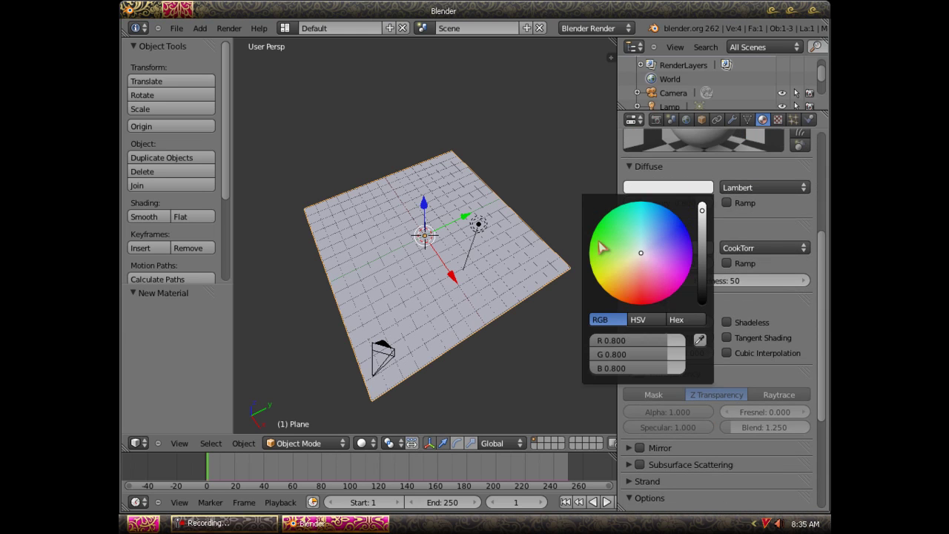
{"action": "left_click_drag", "start_coordinate": [646, 250], "coordinate": [681, 230]}
- Enable Vertex Color Paint in the plane material's options
{"action": "scroll", "coordinate": [822, 250], "scroll_direction": "up", "scroll_amount": 1}
{"action": "scroll", "coordinate": [822, 253], "scroll_direction": "down", "scroll_amount": 1}
{"action": "scroll", "coordinate": [822, 295], "scroll_direction": "down", "scroll_amount": 2}
{"action": "mouse_move", "coordinate": [823, 295]}
{"action": "left_mouse_down"}
{"action": "mouse_move", "coordinate": [824, 346]}
{"action": "mouse_move", "coordinate": [802, 316]}
{"action": "left_mouse_up"}
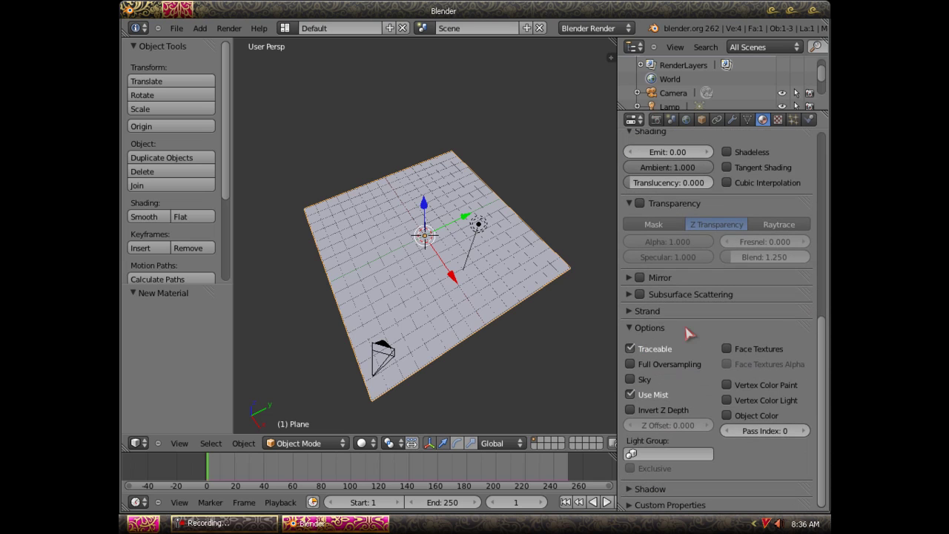
{"action": "left_click", "coordinate": [728, 386]}
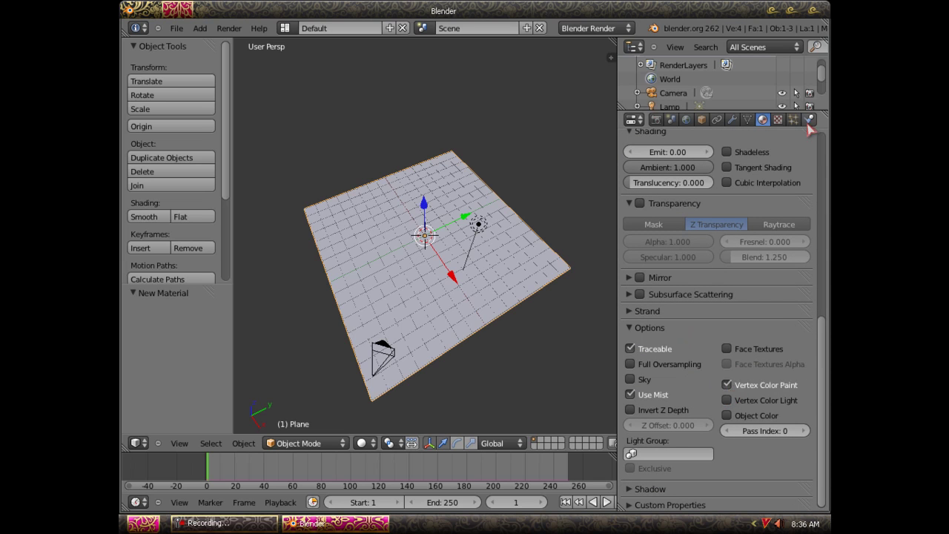
{"action": "left_click", "coordinate": [809, 119]}
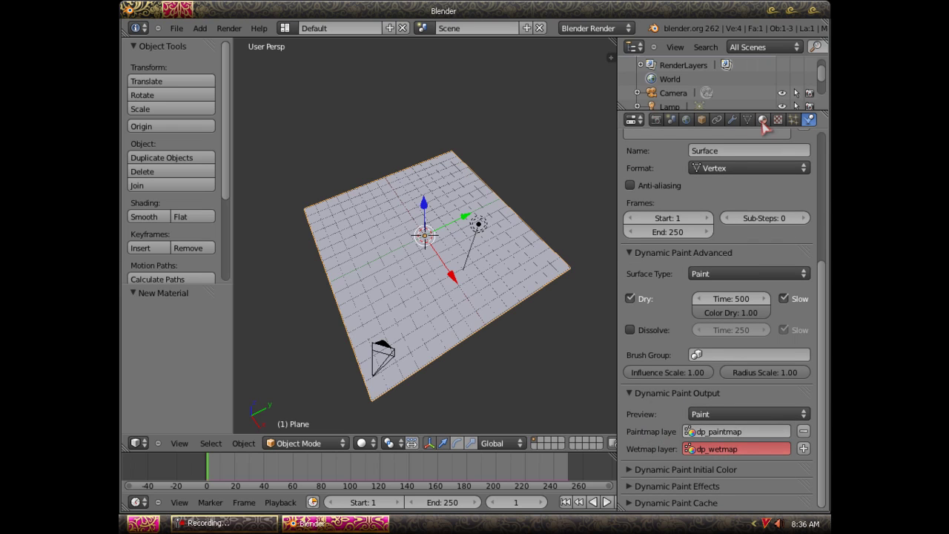
{"action": "left_click", "coordinate": [763, 120]}
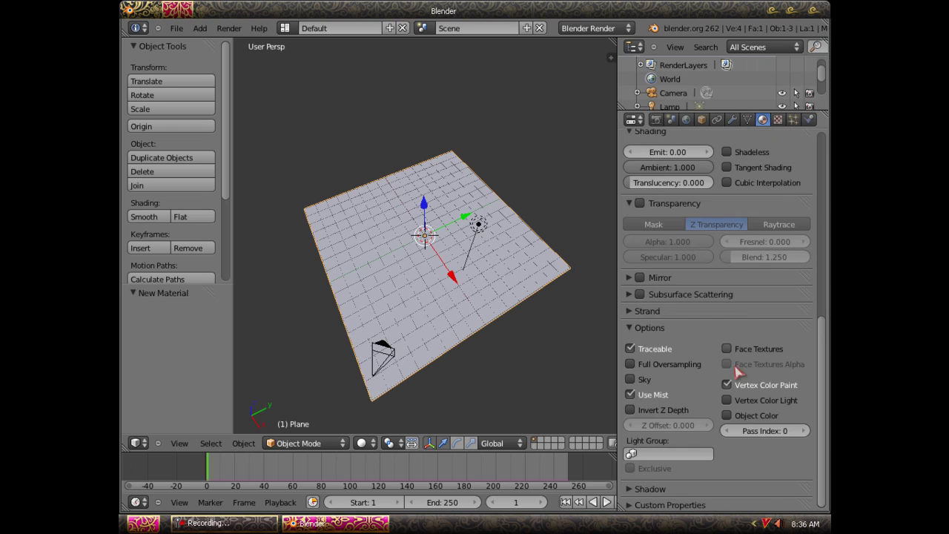
{"action": "mouse_move", "coordinate": [405, 276]}
{"action": "middle_mouse_down"}
{"action": "mouse_move", "coordinate": [334, 191]}
{"action": "mouse_move", "coordinate": [390, 286]}
{"action": "mouse_move", "coordinate": [365, 310]}
{"action": "middle_mouse_up"}
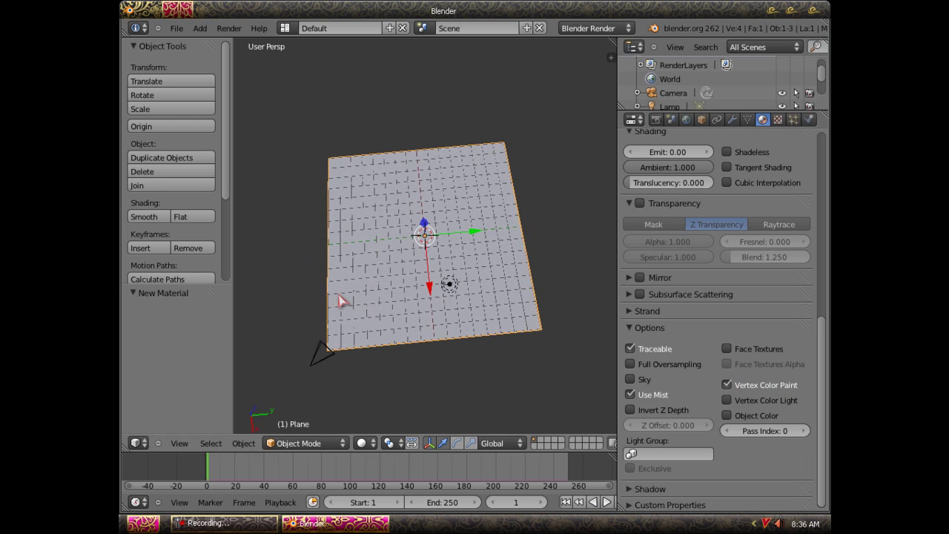
{"action": "middle_click_drag", "start_coordinate": [409, 274], "coordinate": [423, 314]}
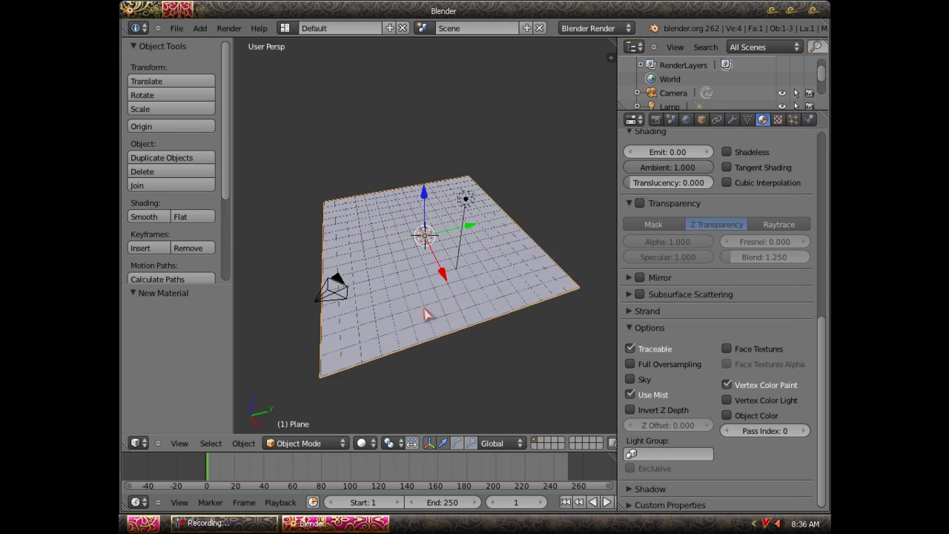
{"action": "scroll", "coordinate": [424, 314], "scroll_direction": "up", "scroll_amount": 2}
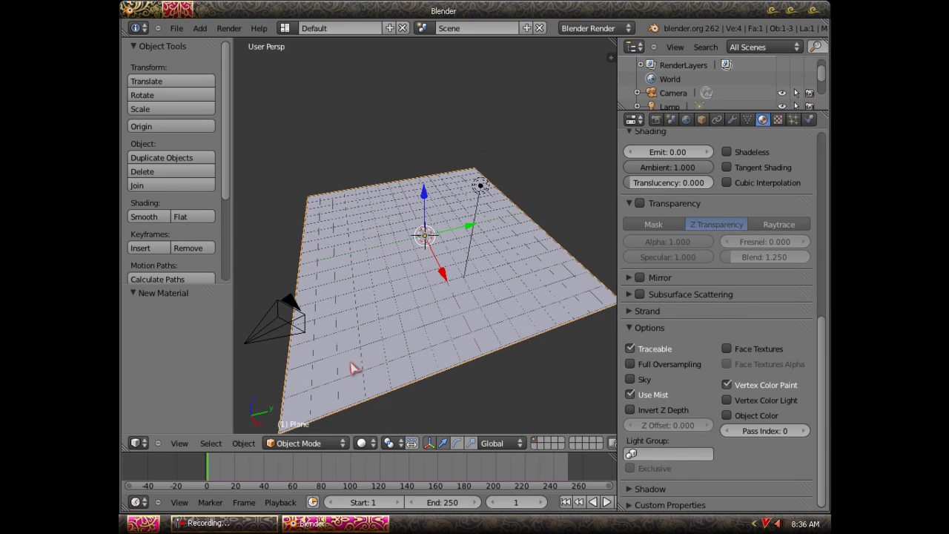
- In Edit Mode, subdivide the plane with 10 cuts
{"action": "key", "text": "Tab"}
{"action": "mouse_move", "coordinate": [445, 301]}
{"action": "middle_mouse_down"}
{"action": "mouse_move", "coordinate": [377, 324]}
{"action": "mouse_move", "coordinate": [451, 294]}
{"action": "mouse_move", "coordinate": [451, 273]}
{"action": "mouse_move", "coordinate": [452, 316]}
{"action": "mouse_move", "coordinate": [432, 320]}
{"action": "mouse_move", "coordinate": [416, 354]}
{"action": "mouse_move", "coordinate": [392, 350]}
{"action": "mouse_move", "coordinate": [408, 360]}
{"action": "middle_mouse_up"}
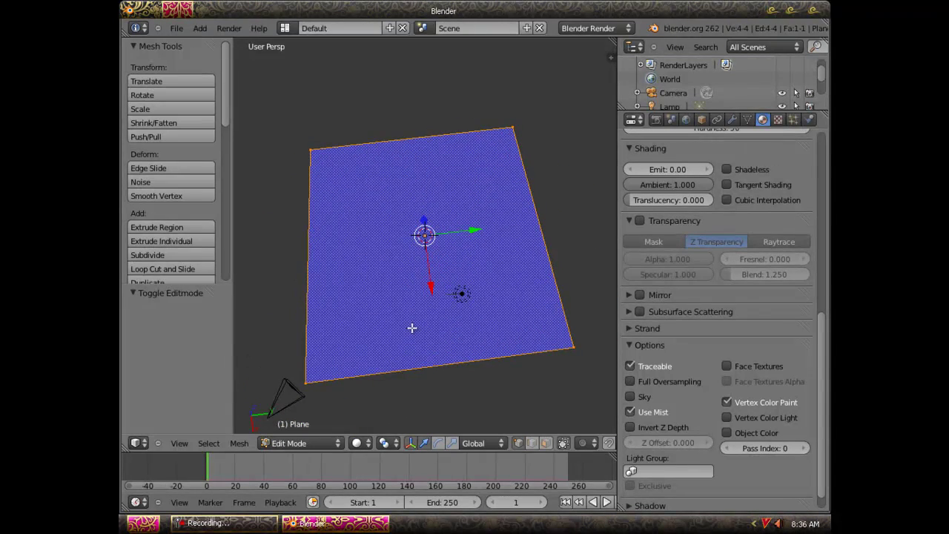
{"action": "key", "text": "w"}
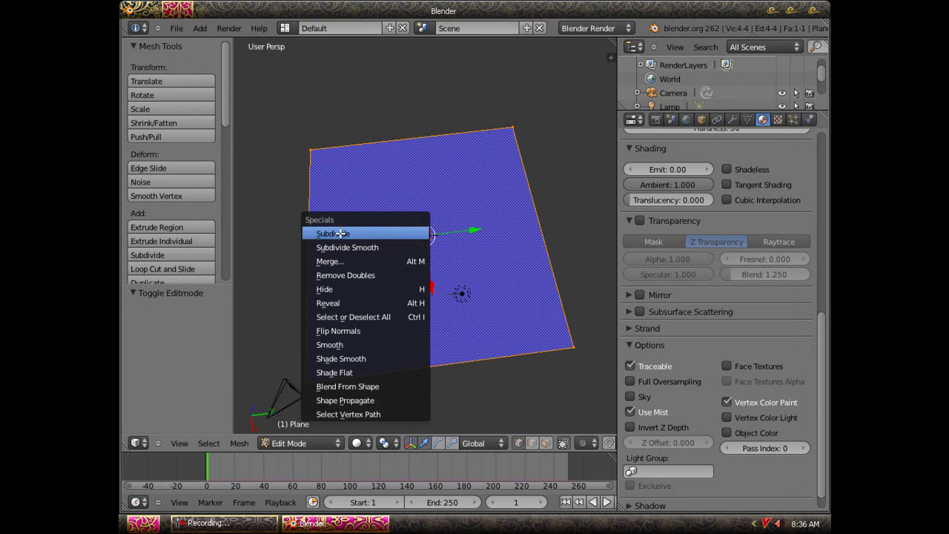
{"action": "left_click", "coordinate": [363, 234]}
{"action": "left_click", "coordinate": [210, 328]}
{"action": "left_click", "coordinate": [210, 328]}
{"action": "left_click", "coordinate": [210, 327]}
{"action": "left_click", "coordinate": [210, 328]}
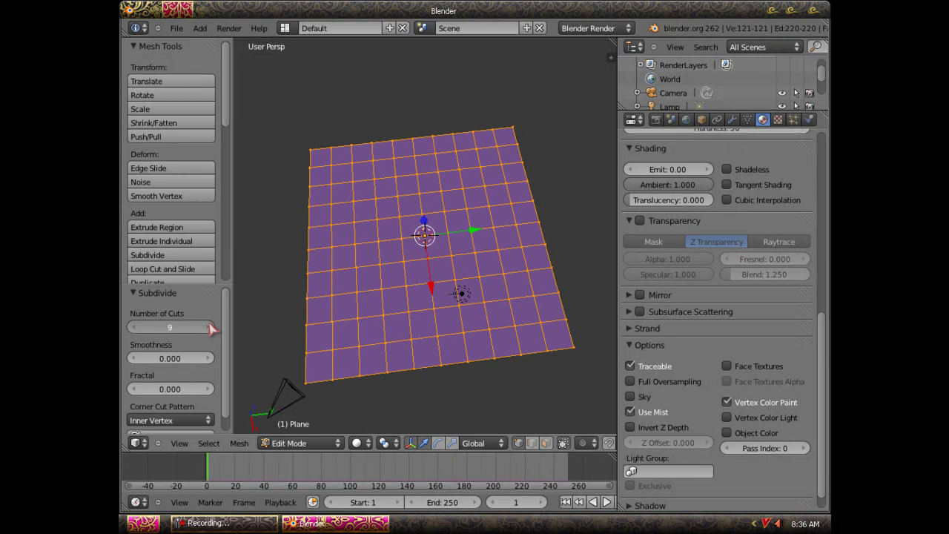
{"action": "left_click", "coordinate": [210, 328]}
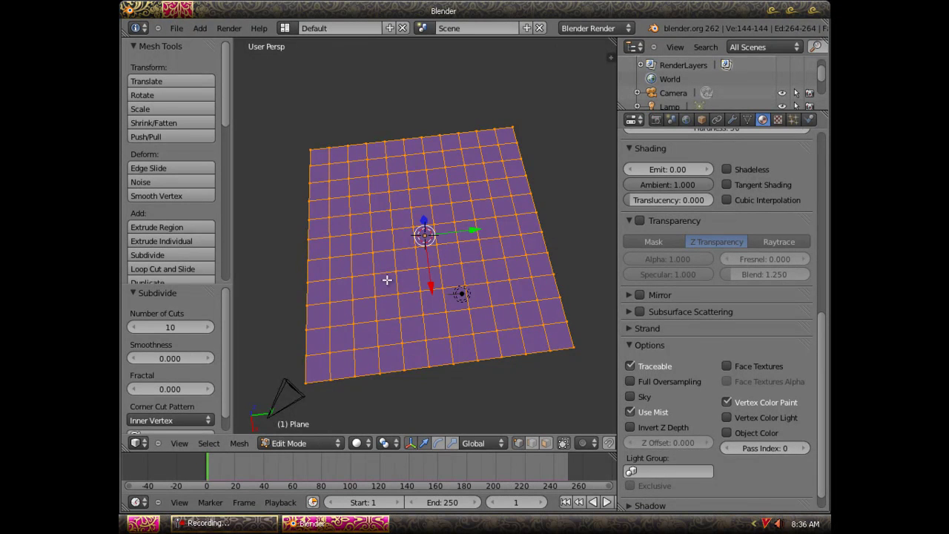
{"action": "middle_click_drag", "start_coordinate": [386, 279], "coordinate": [399, 256]}
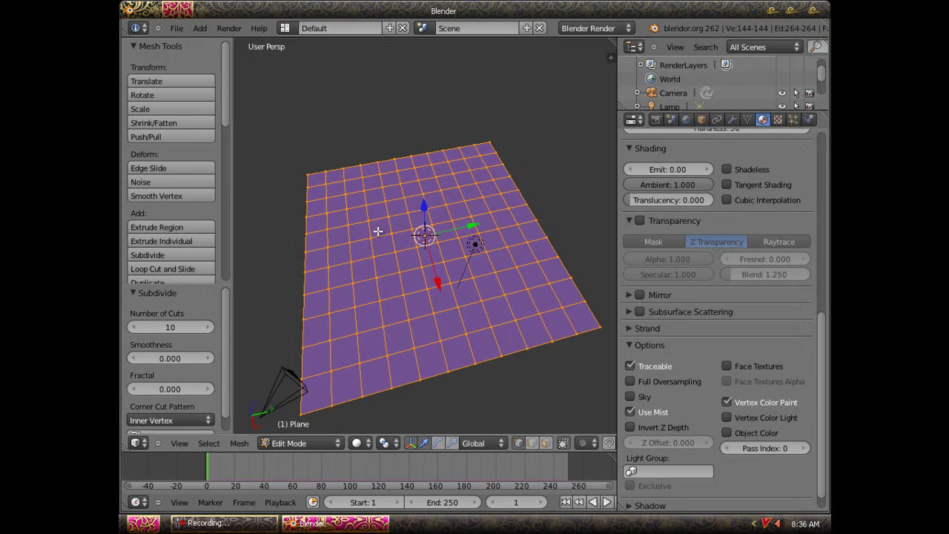
- Subdivide the grid again into a dense mesh of 14,884 vertices
{"action": "key", "text": "w"}
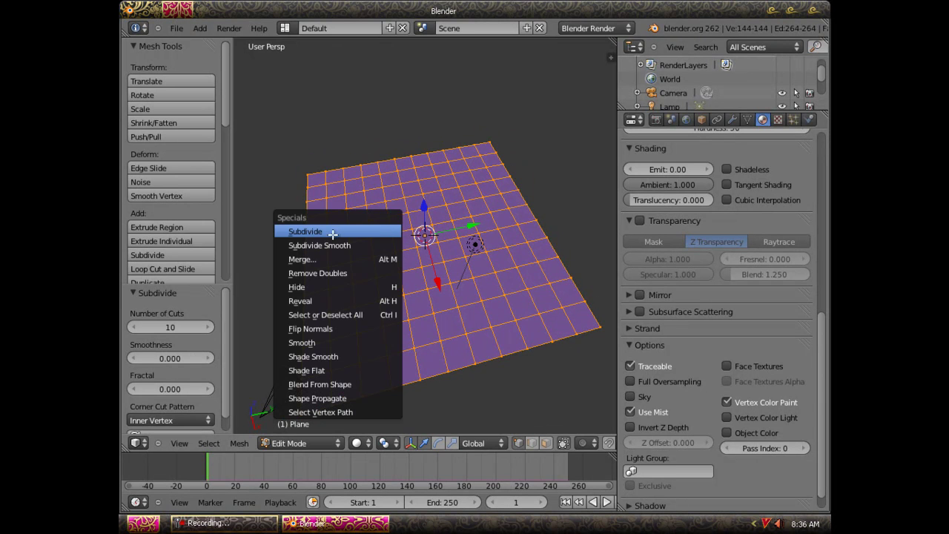
{"action": "key", "text": "Return"}
{"action": "middle_click_drag", "start_coordinate": [408, 274], "coordinate": [425, 223]}
{"action": "scroll", "coordinate": [438, 269], "scroll_direction": "down", "scroll_amount": 4}
- Return to Object Mode and view the blue plane from a flatter angle
{"action": "key", "text": "Tab"}
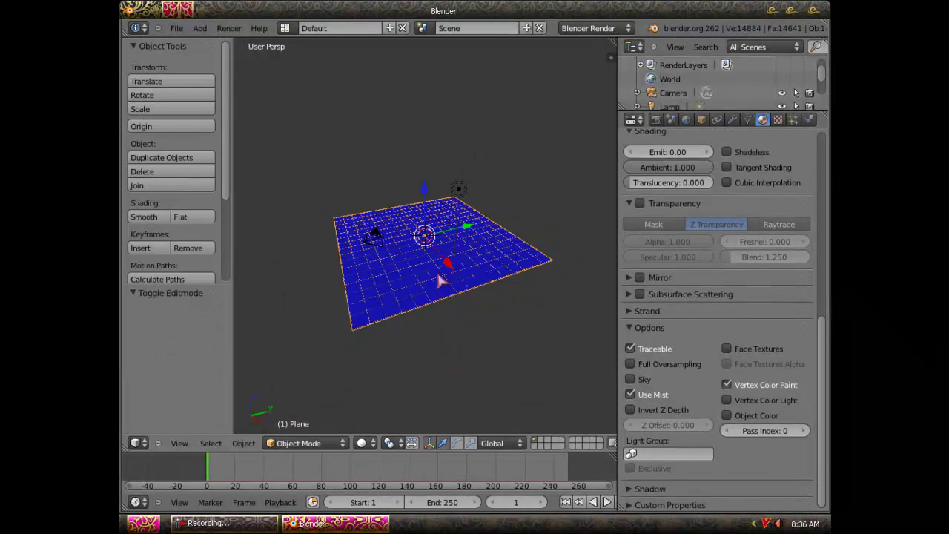
{"action": "middle_click_drag", "start_coordinate": [437, 271], "coordinate": [439, 314]}
{"action": "mouse_move", "coordinate": [562, 212]}
{"action": "middle_mouse_down"}
{"action": "mouse_move", "coordinate": [505, 265]}
{"action": "mouse_move", "coordinate": [546, 181]}
{"action": "middle_mouse_up"}
{"action": "middle_click_drag", "start_coordinate": [414, 251], "coordinate": [416, 267]}
{"action": "scroll", "coordinate": [417, 274], "scroll_direction": "up", "scroll_amount": 4}
{"action": "scroll", "coordinate": [419, 290], "scroll_direction": "up", "scroll_amount": 2}
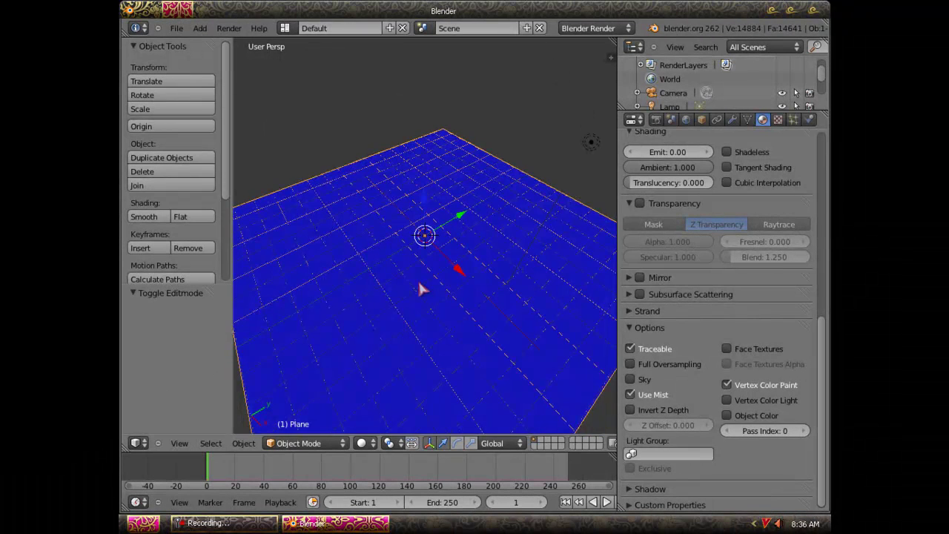
- Add a UV sphere with 32 segments and 16 rings at the plane's centre
{"action": "key", "text": "shift+a"}
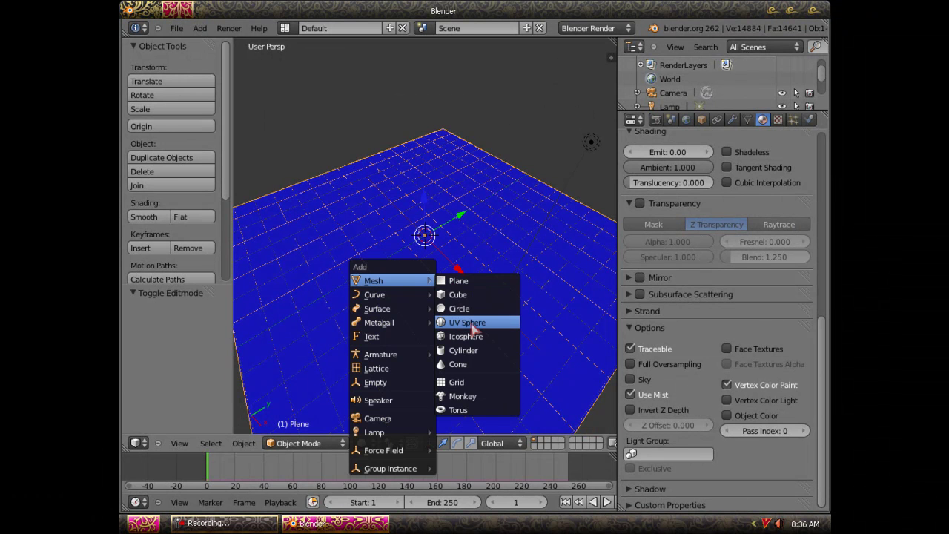
{"action": "left_click", "coordinate": [473, 328]}
{"action": "scroll", "coordinate": [467, 329], "scroll_direction": "down", "scroll_amount": 3}
{"action": "mouse_move", "coordinate": [449, 318]}
{"action": "middle_mouse_down"}
{"action": "mouse_move", "coordinate": [418, 310]}
{"action": "mouse_move", "coordinate": [435, 296]}
{"action": "middle_mouse_up"}
{"action": "scroll", "coordinate": [424, 306], "scroll_direction": "up", "scroll_amount": 3}
{"action": "scroll", "coordinate": [446, 291], "scroll_direction": "down", "scroll_amount": 3}
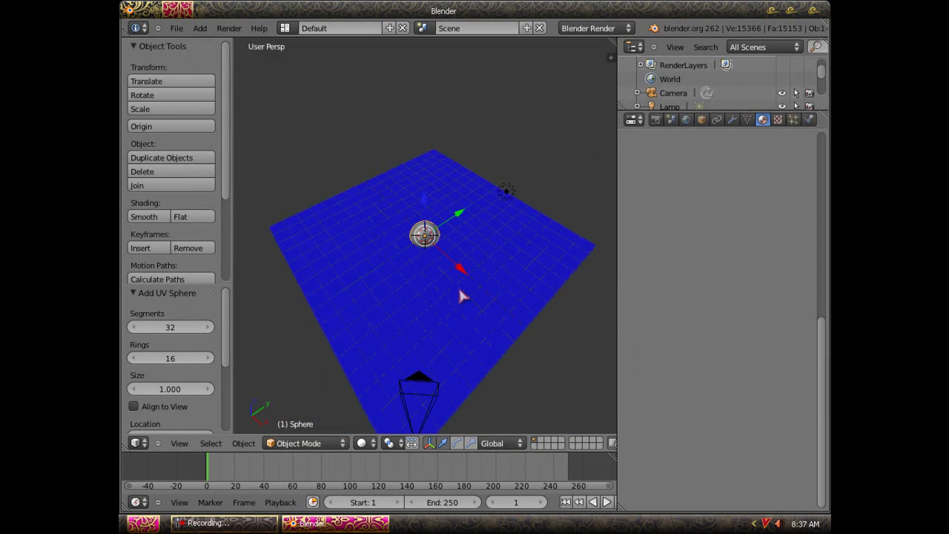
{"action": "scroll", "coordinate": [461, 286], "scroll_direction": "up", "scroll_amount": 4}
{"action": "left_click", "coordinate": [610, 143]}
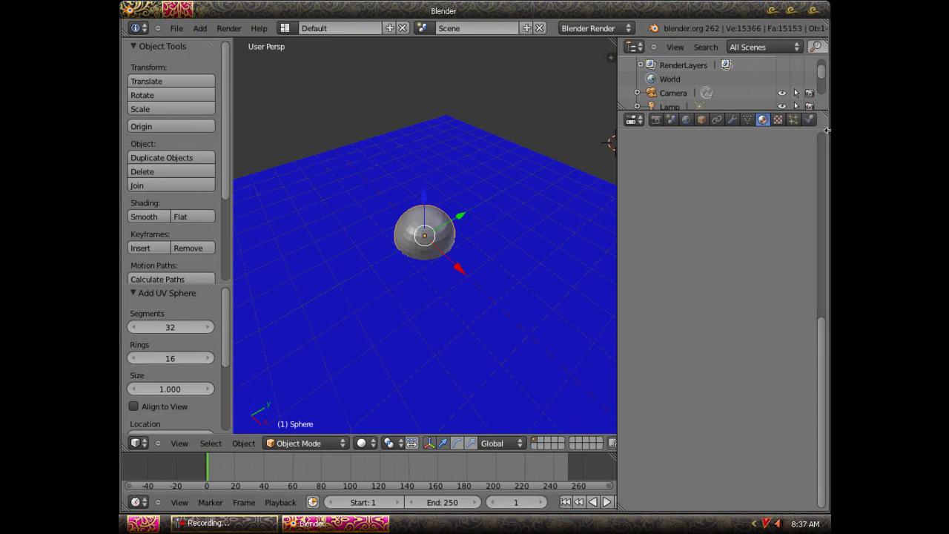
{"action": "left_click", "coordinate": [809, 120]}
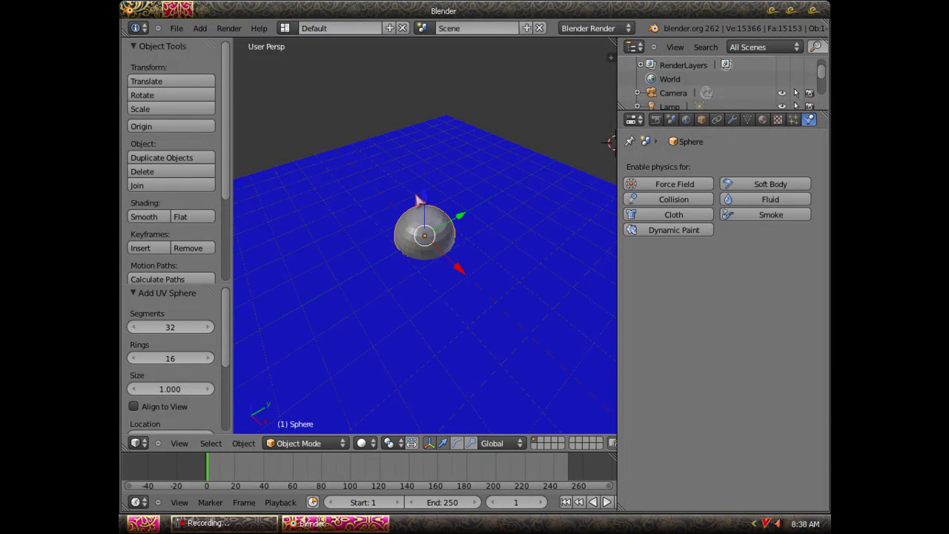
- Make the sphere a Dynamic Paint brush with Use object material enabled
{"action": "left_click", "coordinate": [660, 231]}
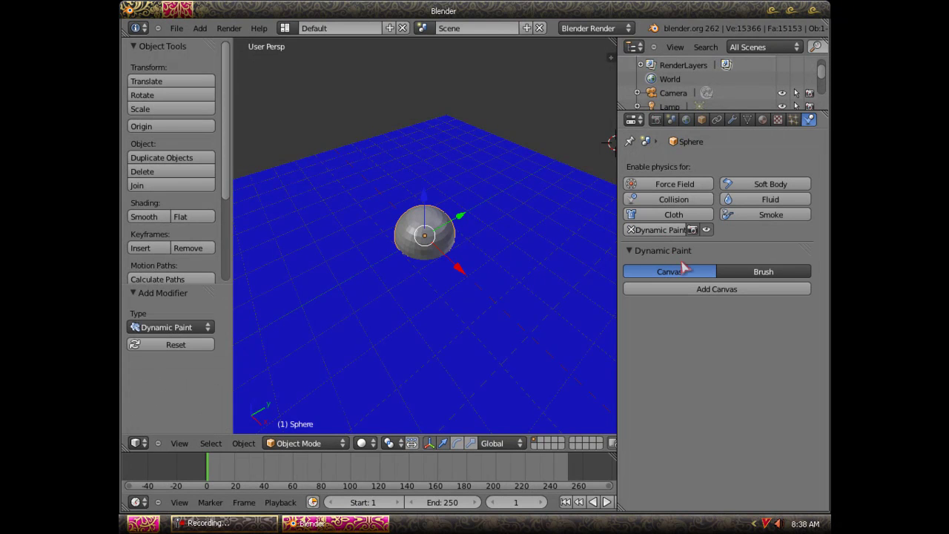
{"action": "left_click", "coordinate": [764, 273]}
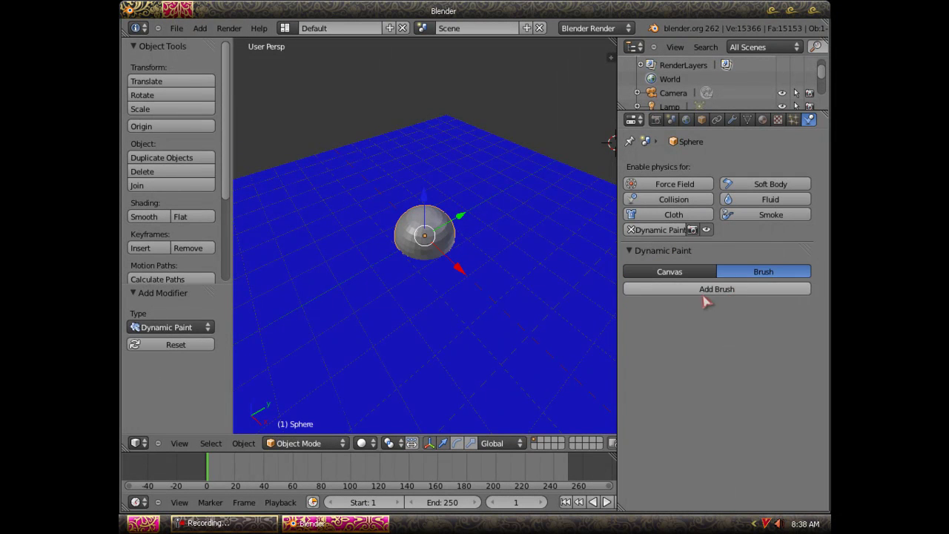
{"action": "left_click", "coordinate": [708, 291]}
{"action": "scroll", "coordinate": [406, 314], "scroll_direction": "down", "scroll_amount": 2}
{"action": "scroll", "coordinate": [406, 314], "scroll_direction": "up", "scroll_amount": 2}
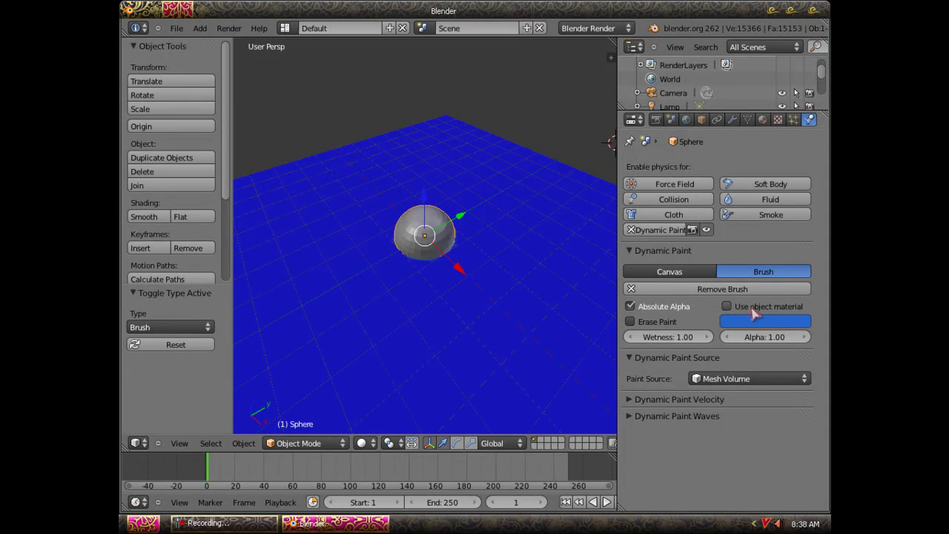
{"action": "left_click", "coordinate": [729, 307]}
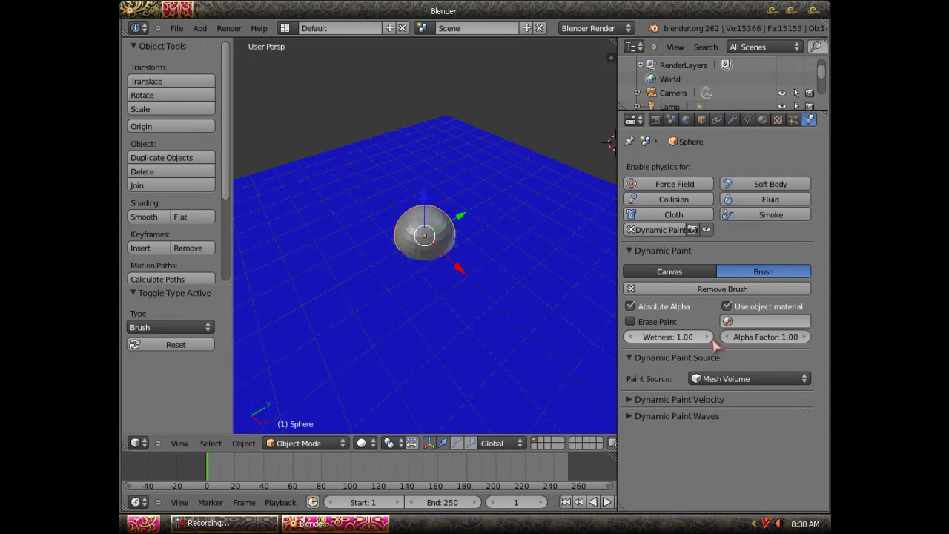
{"action": "left_click", "coordinate": [741, 325]}
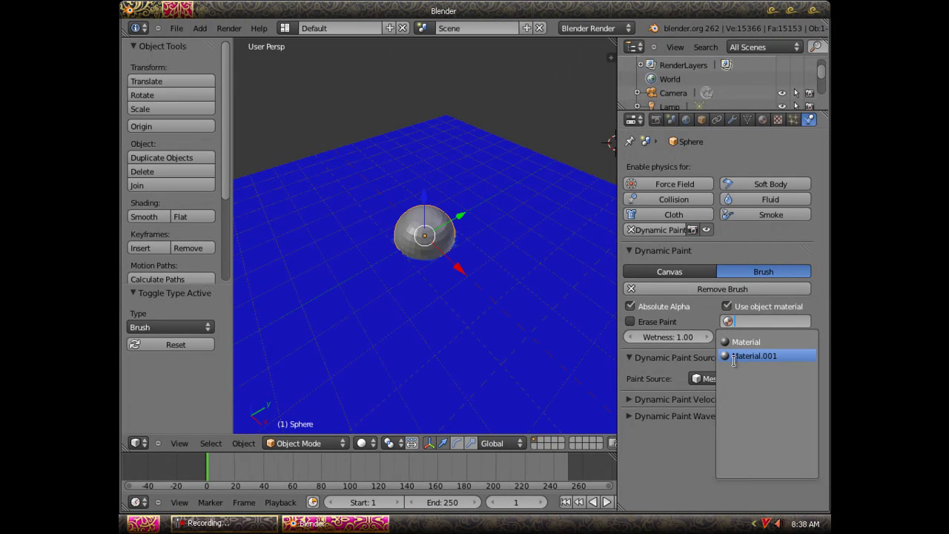
{"action": "left_click", "coordinate": [825, 248]}
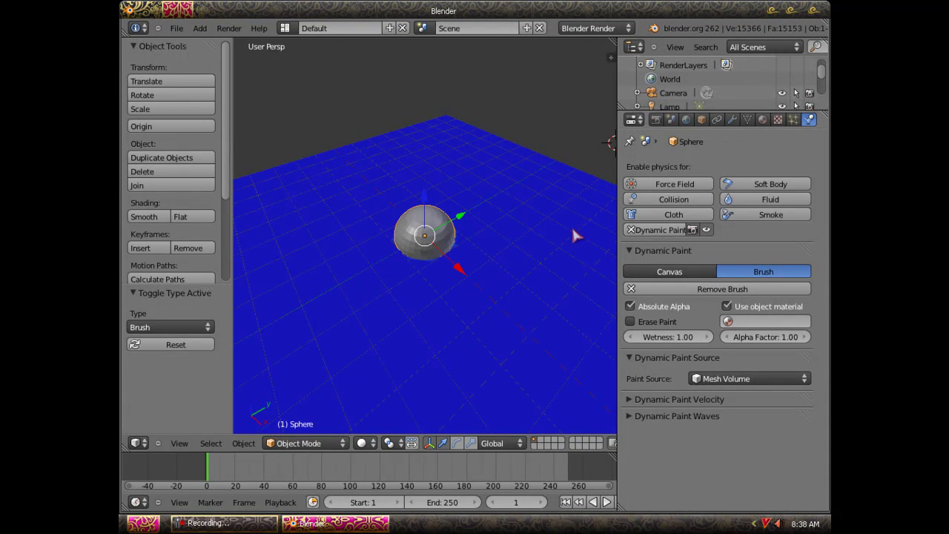
{"action": "left_click", "coordinate": [762, 120]}
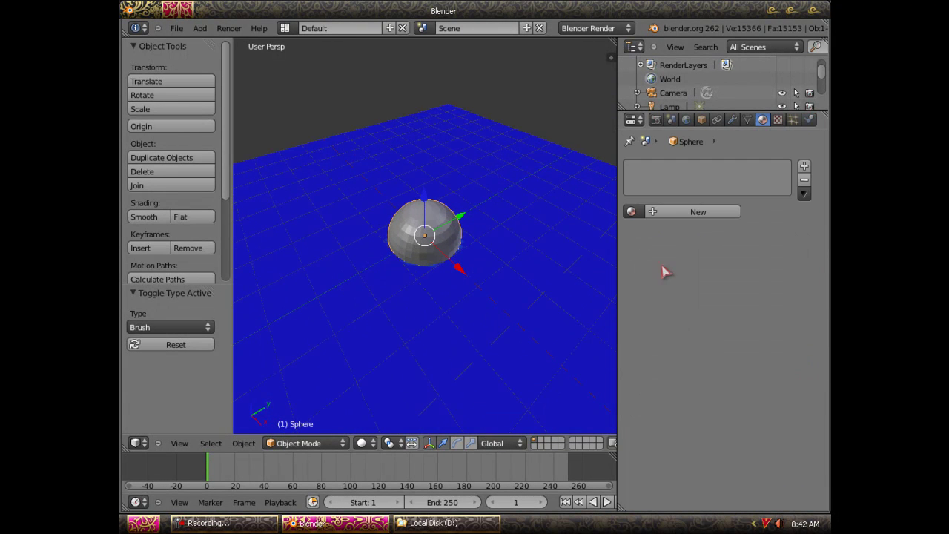
- Create Material.002 for the sphere with a red diffuse colour (R 0.8, G 0, B 0.03)
{"action": "left_click", "coordinate": [690, 213]}
{"action": "scroll", "coordinate": [705, 326], "scroll_direction": "down", "scroll_amount": 1}
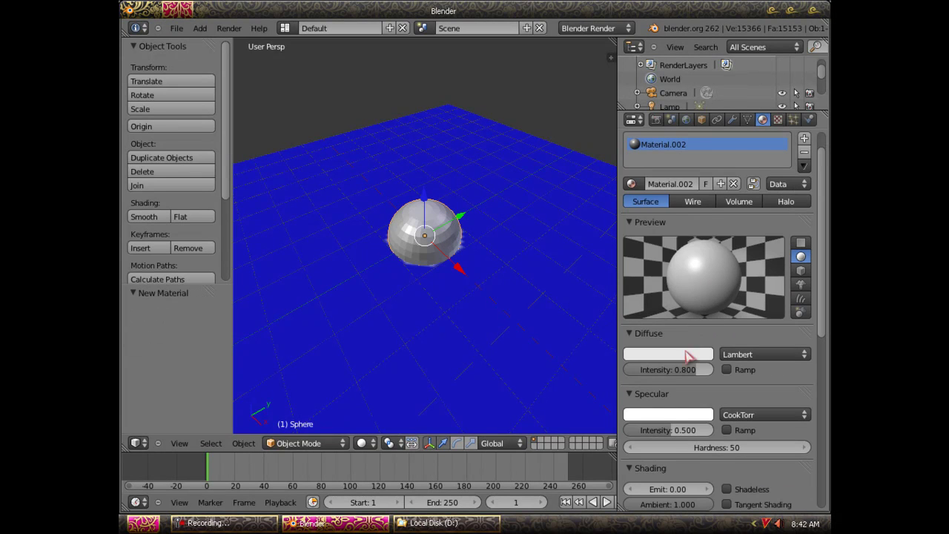
{"action": "left_click", "coordinate": [686, 354]}
{"action": "mouse_move", "coordinate": [646, 226]}
{"action": "left_mouse_down"}
{"action": "mouse_move", "coordinate": [654, 268]}
{"action": "mouse_move", "coordinate": [642, 270]}
{"action": "left_mouse_up"}
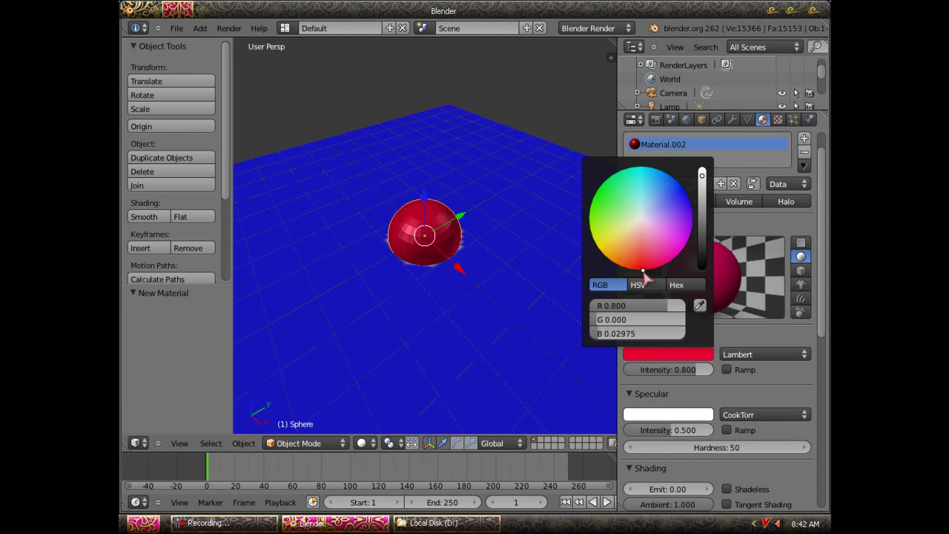
{"action": "mouse_move", "coordinate": [825, 334]}
{"action": "left_mouse_down"}
{"action": "mouse_move", "coordinate": [829, 466]}
{"action": "mouse_move", "coordinate": [816, 131]}
{"action": "left_mouse_up"}
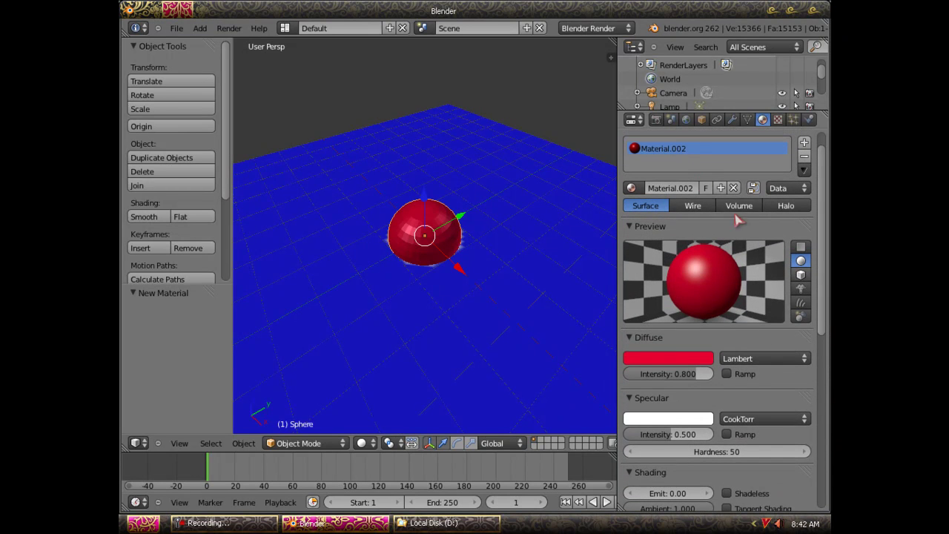
{"action": "left_click", "coordinate": [810, 122]}
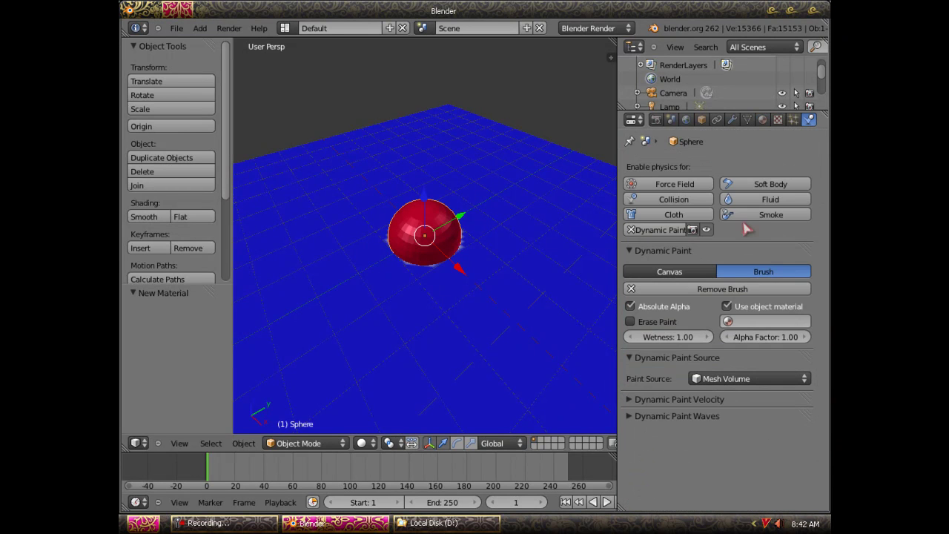
{"action": "left_click", "coordinate": [730, 322]}
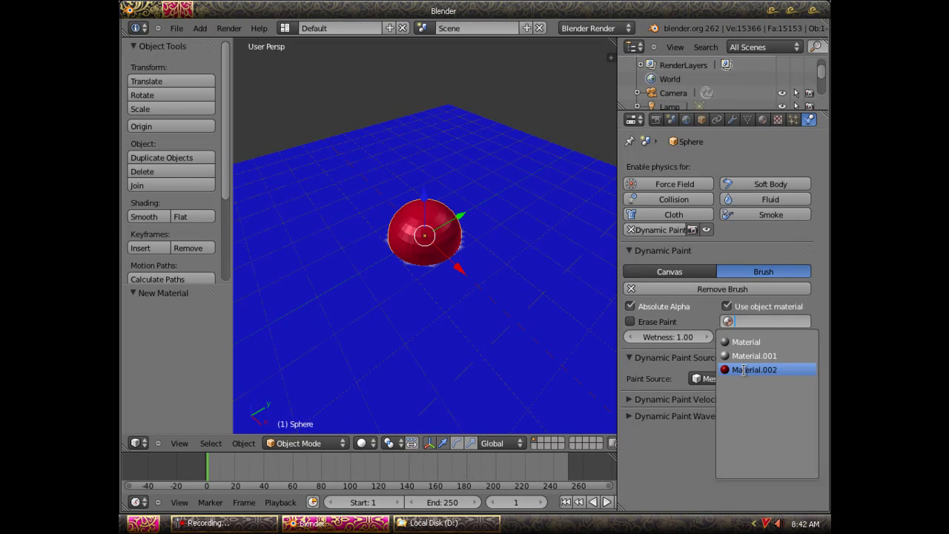
- Set the brush material to Material.002 and move the sphere to Y -6.248
{"action": "left_click", "coordinate": [744, 369]}
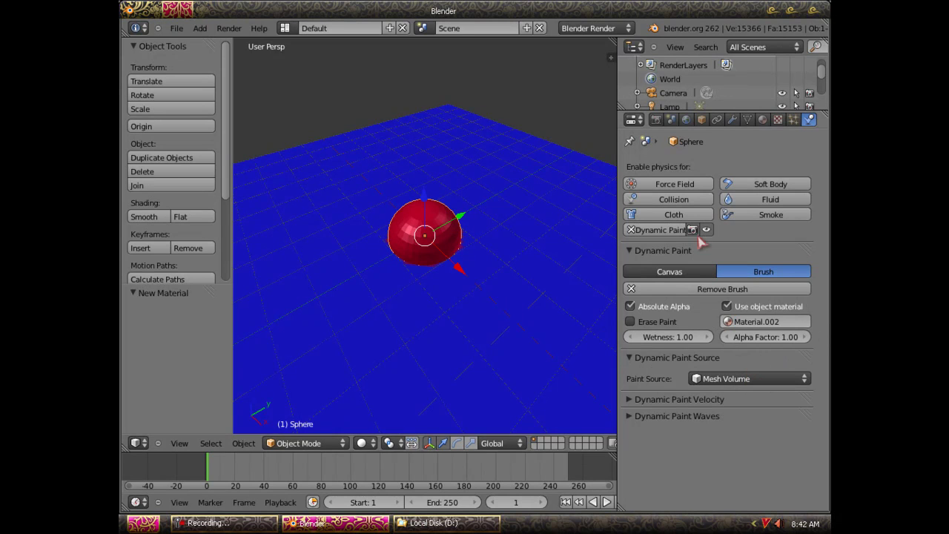
{"action": "left_click", "coordinate": [763, 121]}
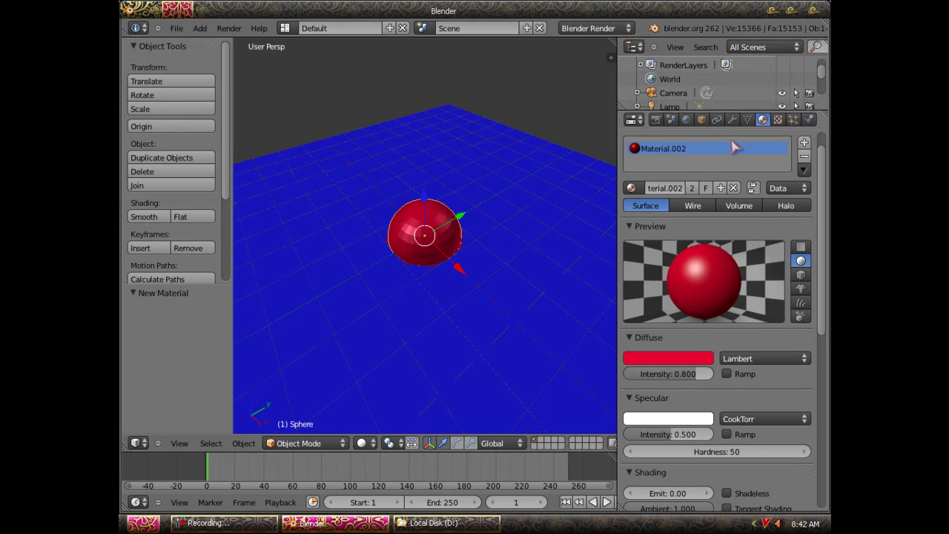
{"action": "left_click", "coordinate": [809, 120]}
{"action": "scroll", "coordinate": [486, 264], "scroll_direction": "down", "scroll_amount": 4}
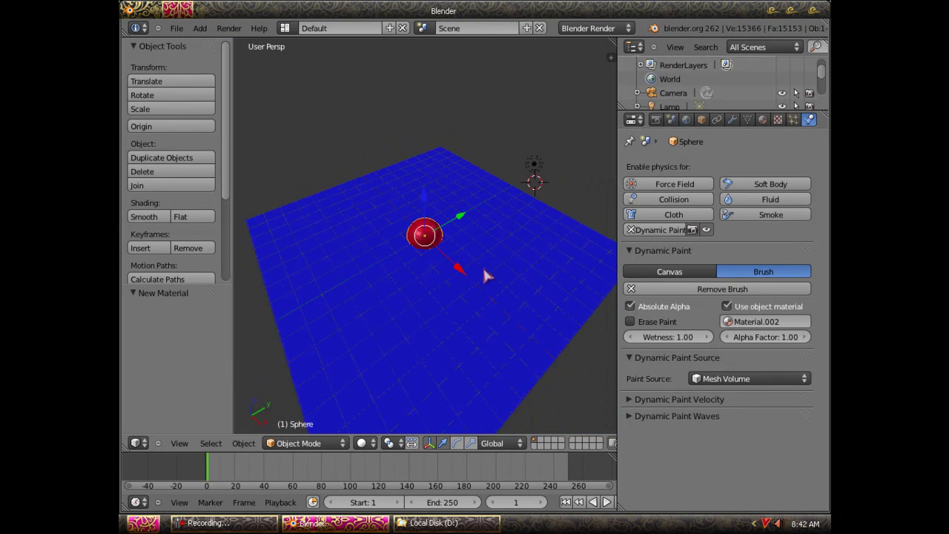
{"action": "mouse_move", "coordinate": [437, 277]}
{"action": "middle_mouse_down"}
{"action": "mouse_move", "coordinate": [420, 274]}
{"action": "mouse_move", "coordinate": [475, 305]}
{"action": "middle_mouse_up"}
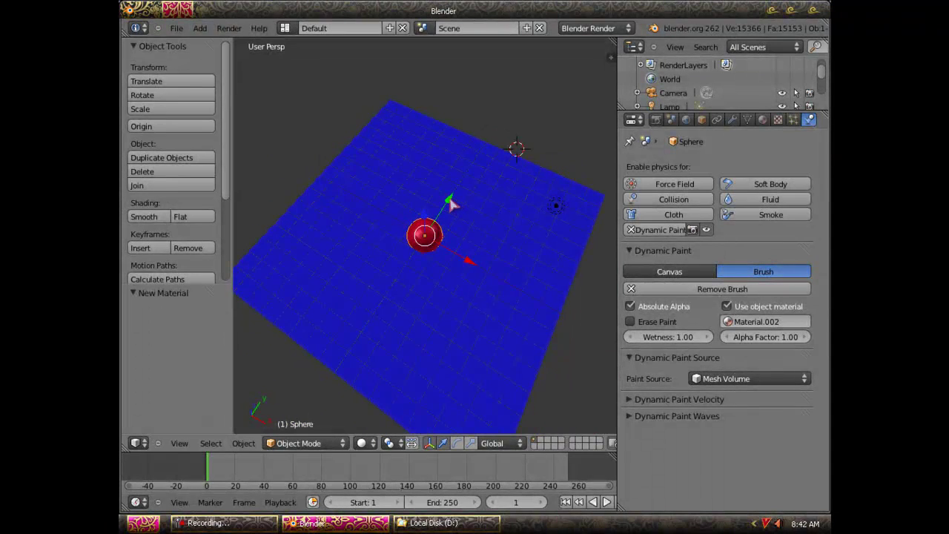
{"action": "left_click_drag", "start_coordinate": [451, 203], "coordinate": [383, 305]}
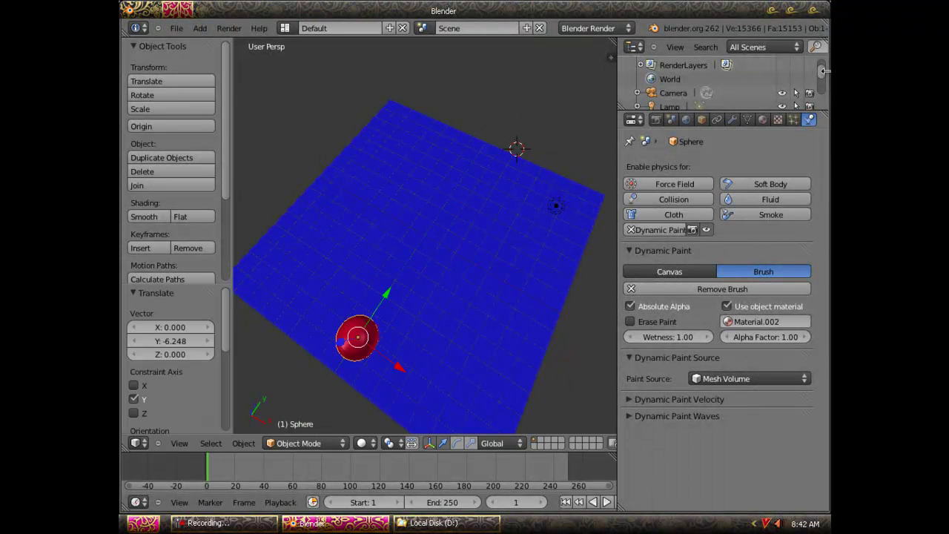
- Add Surface.001 to the plane's canvas and set its surface type to Waves
{"action": "right_click", "coordinate": [560, 256]}
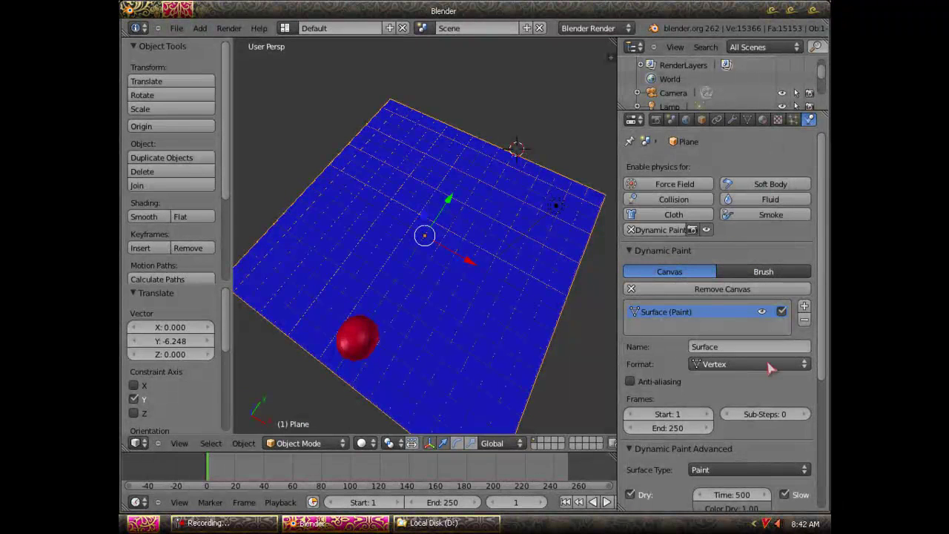
{"action": "scroll", "coordinate": [767, 364], "scroll_direction": "down", "scroll_amount": 2}
{"action": "left_click", "coordinate": [805, 253]}
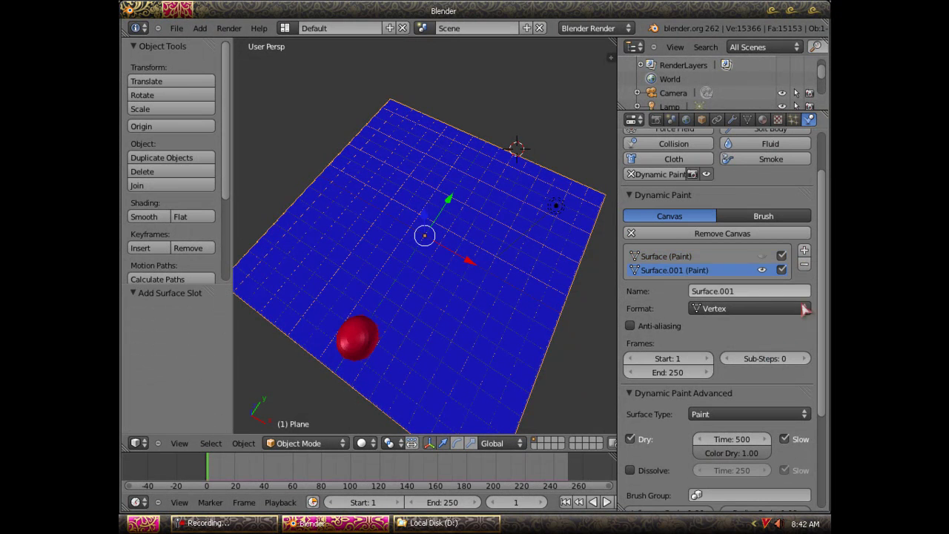
{"action": "scroll", "coordinate": [825, 327], "scroll_direction": "down", "scroll_amount": 2}
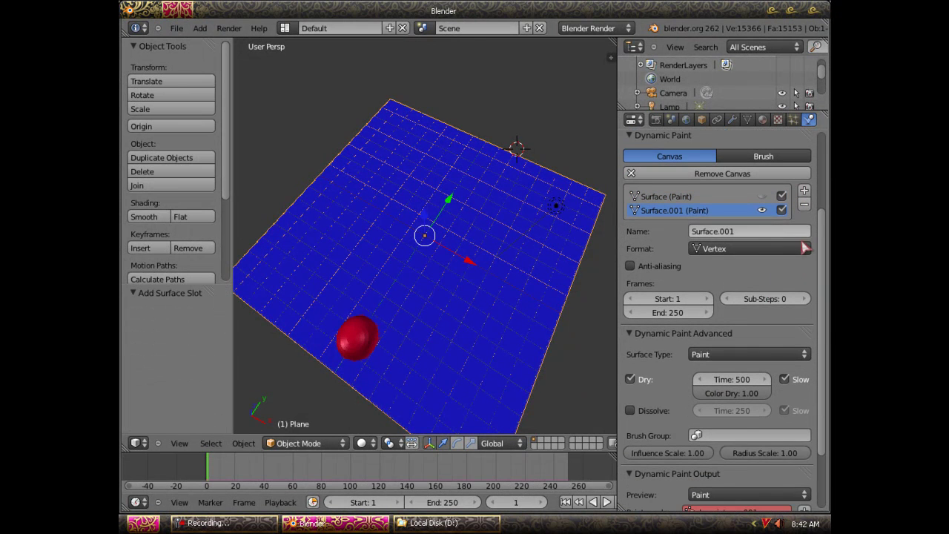
{"action": "left_click", "coordinate": [802, 249]}
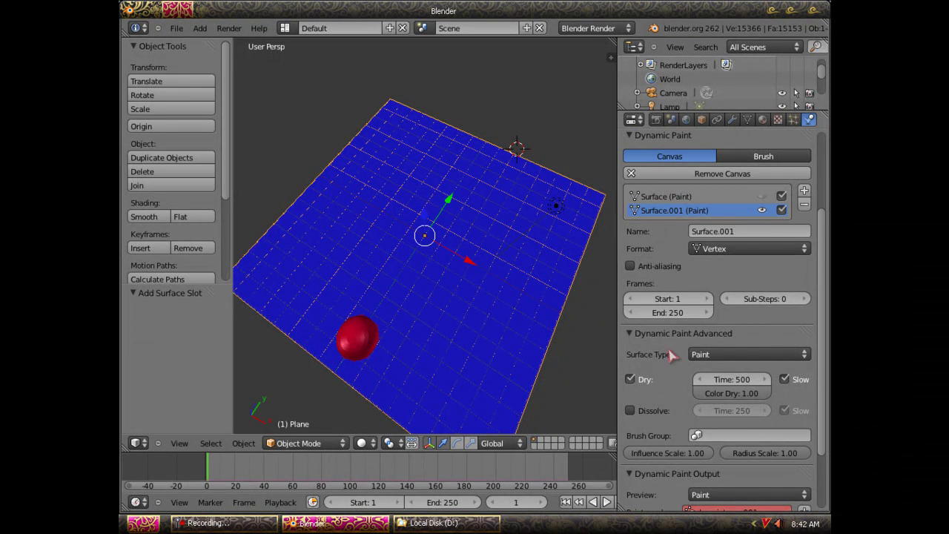
{"action": "left_click", "coordinate": [790, 358]}
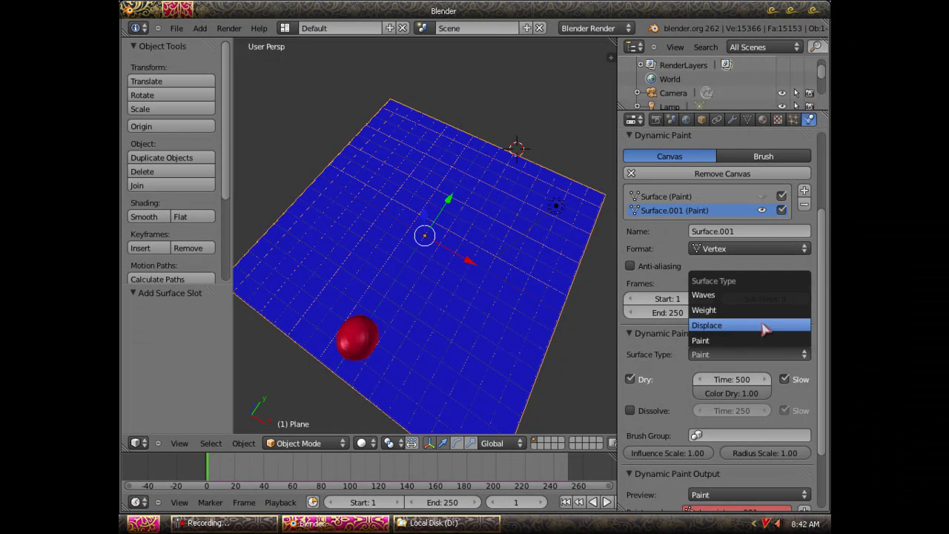
{"action": "mouse_move", "coordinate": [469, 314]}
{"action": "middle_mouse_down"}
{"action": "mouse_move", "coordinate": [511, 262]}
{"action": "mouse_move", "coordinate": [483, 248]}
{"action": "mouse_move", "coordinate": [499, 305]}
{"action": "mouse_move", "coordinate": [517, 276]}
{"action": "mouse_move", "coordinate": [493, 290]}
{"action": "middle_mouse_up"}
{"action": "scroll", "coordinate": [517, 275], "scroll_direction": "down", "scroll_amount": 3}
{"action": "mouse_move", "coordinate": [418, 284]}
{"action": "middle_mouse_down"}
{"action": "mouse_move", "coordinate": [421, 238]}
{"action": "mouse_move", "coordinate": [436, 227]}
{"action": "middle_mouse_up"}
{"action": "scroll", "coordinate": [408, 285], "scroll_direction": "up", "scroll_amount": 2}
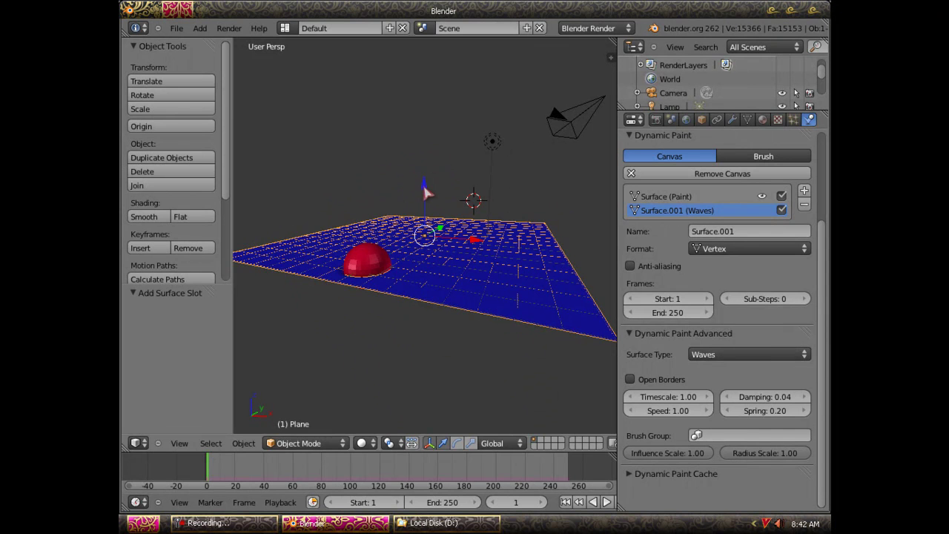
- Lift the plane 0.199 units up along the Z axis
{"action": "key", "text": "g"}
{"action": "key", "text": "z"}
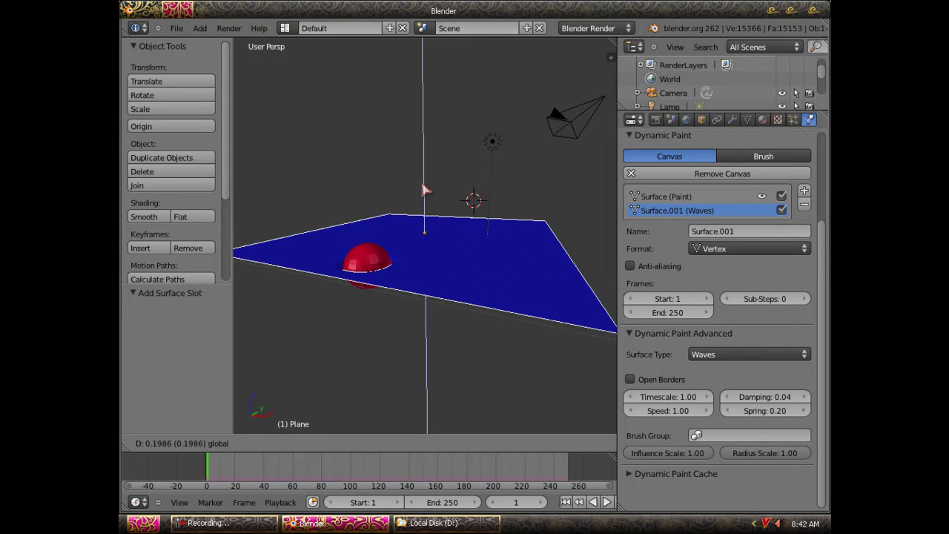
{"action": "left_click", "coordinate": [424, 191]}
- Reselect the red sphere to bring back its Dynamic Paint brush settings
{"action": "mouse_move", "coordinate": [424, 191]}
{"action": "middle_mouse_down"}
{"action": "mouse_move", "coordinate": [423, 222]}
{"action": "mouse_move", "coordinate": [443, 261]}
{"action": "mouse_move", "coordinate": [339, 333]}
{"action": "mouse_move", "coordinate": [421, 282]}
{"action": "mouse_move", "coordinate": [362, 262]}
{"action": "middle_mouse_up"}
{"action": "right_click", "coordinate": [340, 280]}
{"action": "middle_click_drag", "start_coordinate": [296, 281], "coordinate": [309, 241]}
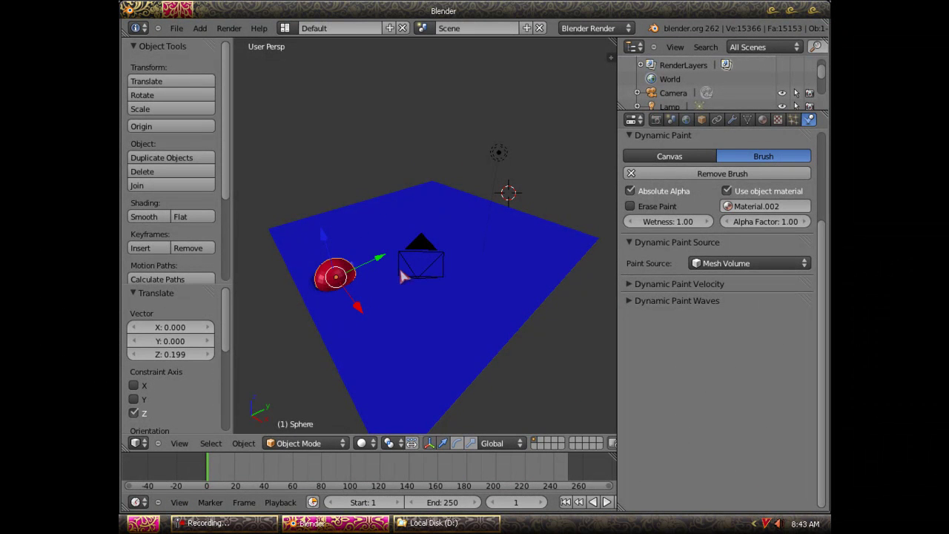
- Keyframe the sphere's location at frame 1, then move it to Y 10.609 and keyframe at frame 40
{"action": "key", "text": "i"}
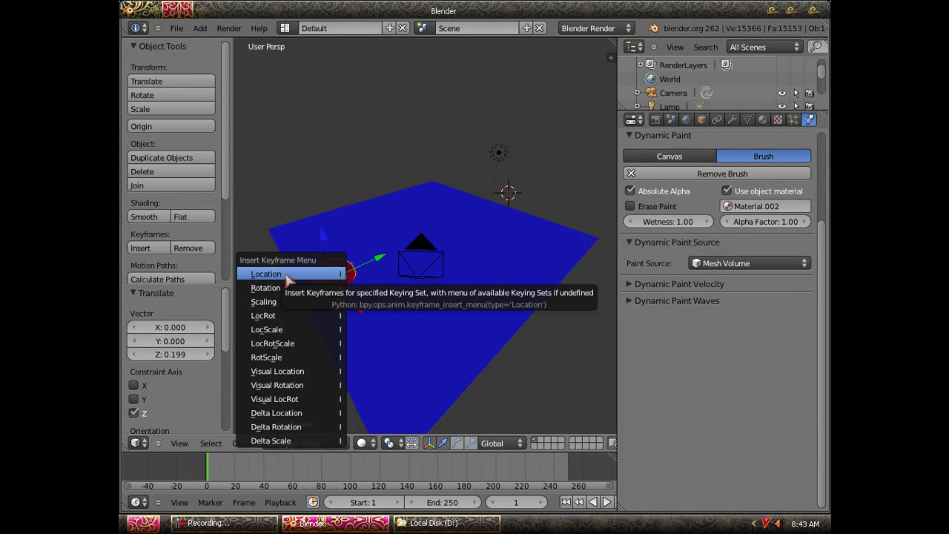
{"action": "left_click", "coordinate": [288, 273]}
{"action": "left_click_drag", "start_coordinate": [239, 475], "coordinate": [265, 476]}
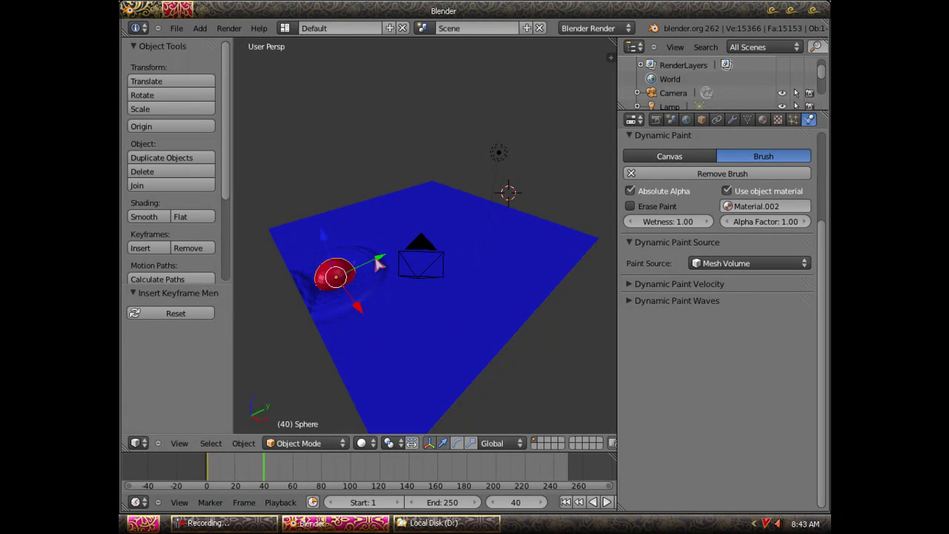
{"action": "left_click_drag", "start_coordinate": [378, 261], "coordinate": [480, 221]}
{"action": "left_click", "coordinate": [506, 211]}
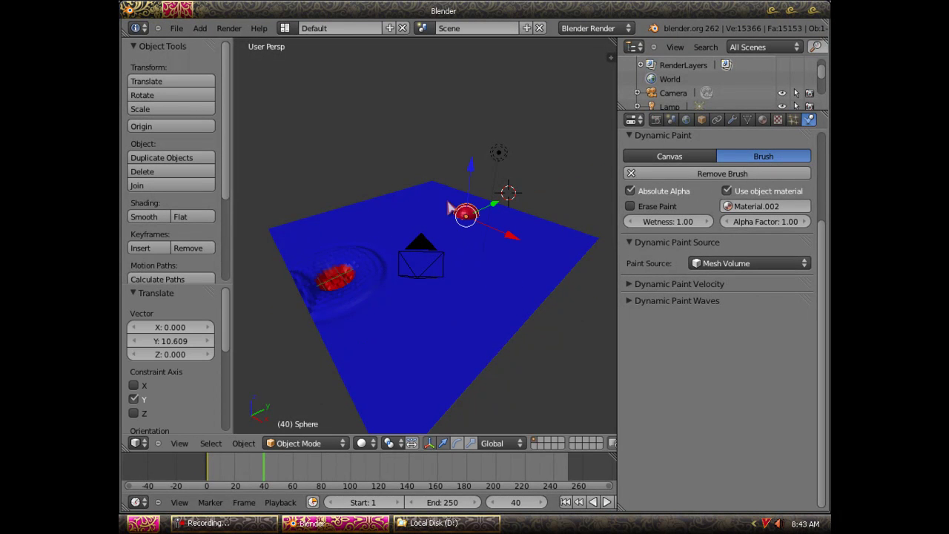
{"action": "key", "text": "i"}
{"action": "left_click", "coordinate": [426, 187]}
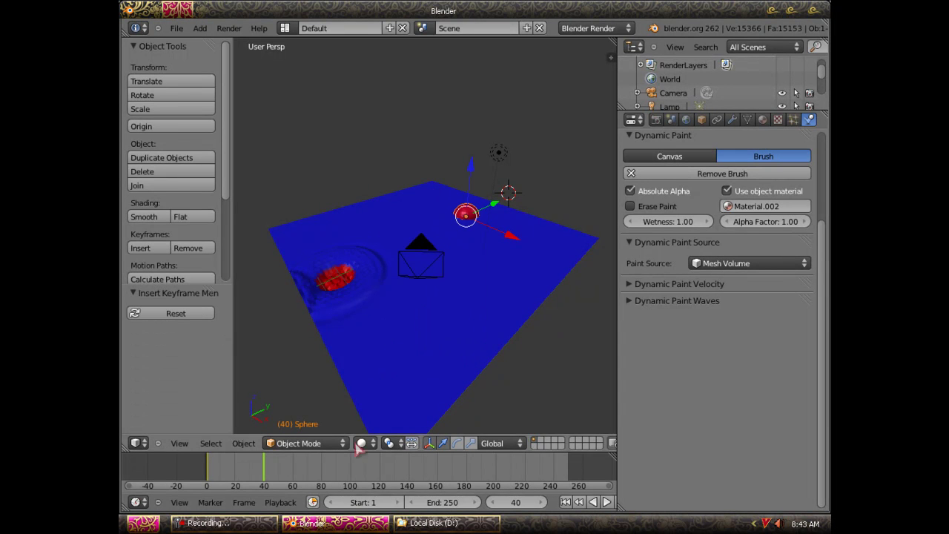
- Play the animation to check the red trail, stop at frame 51, then select the plane
{"action": "left_click", "coordinate": [209, 472]}
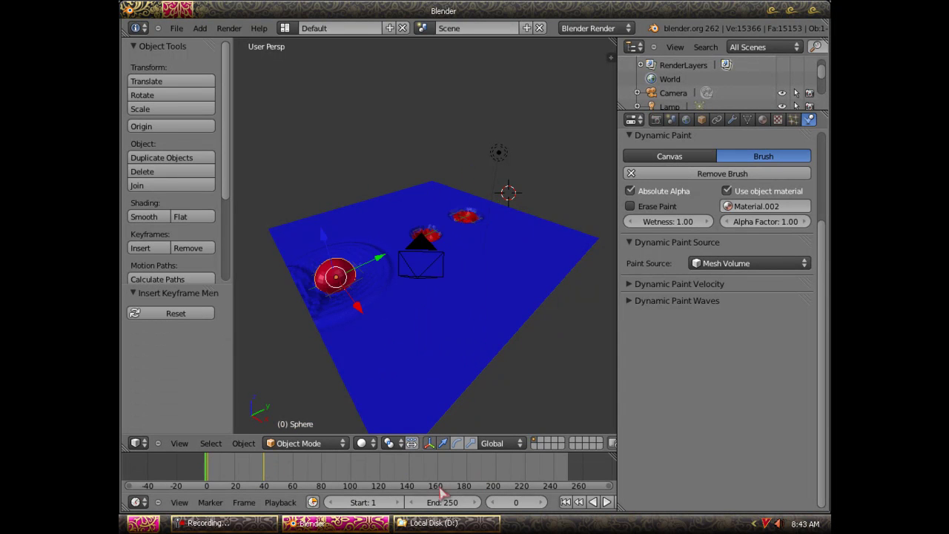
{"action": "left_click", "coordinate": [606, 503]}
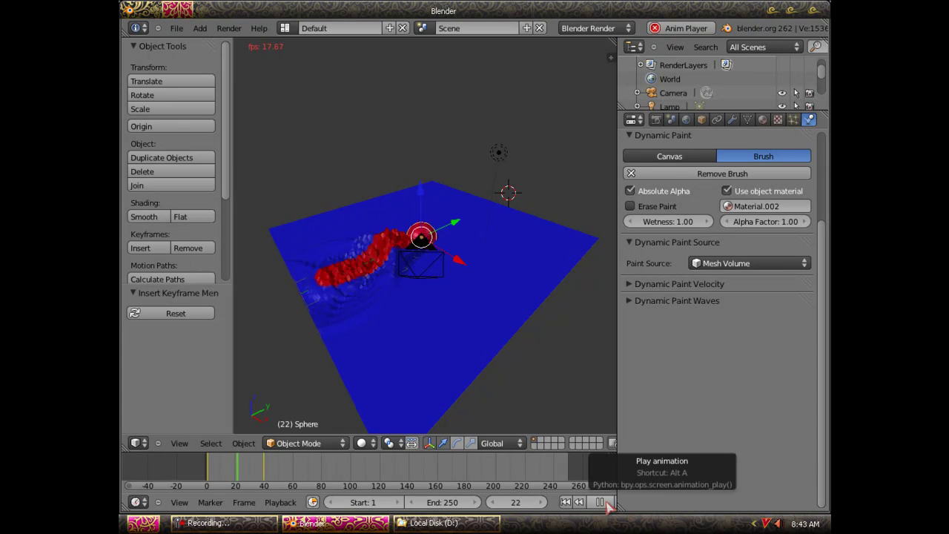
{"action": "key", "text": "Escape"}
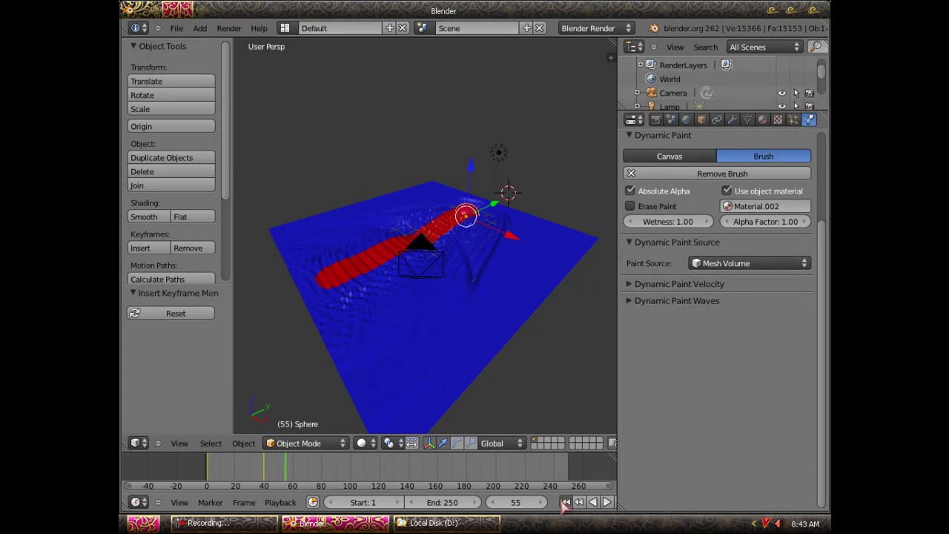
{"action": "left_click", "coordinate": [596, 503]}
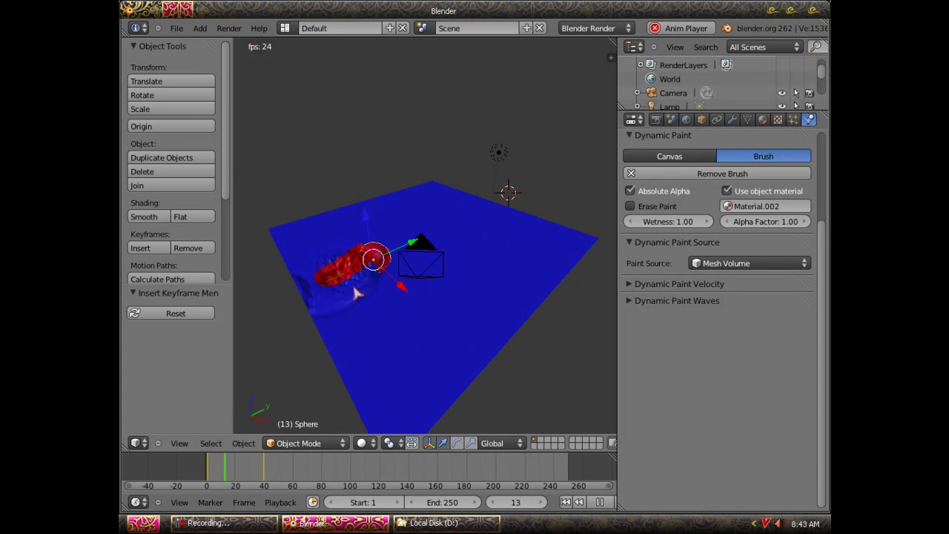
{"action": "key", "text": "alt+a"}
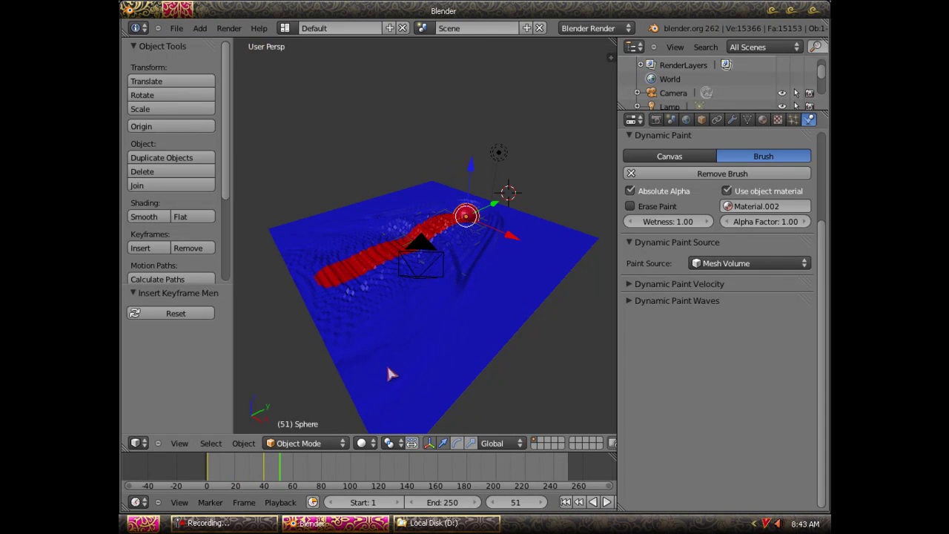
{"action": "right_click", "coordinate": [376, 304]}
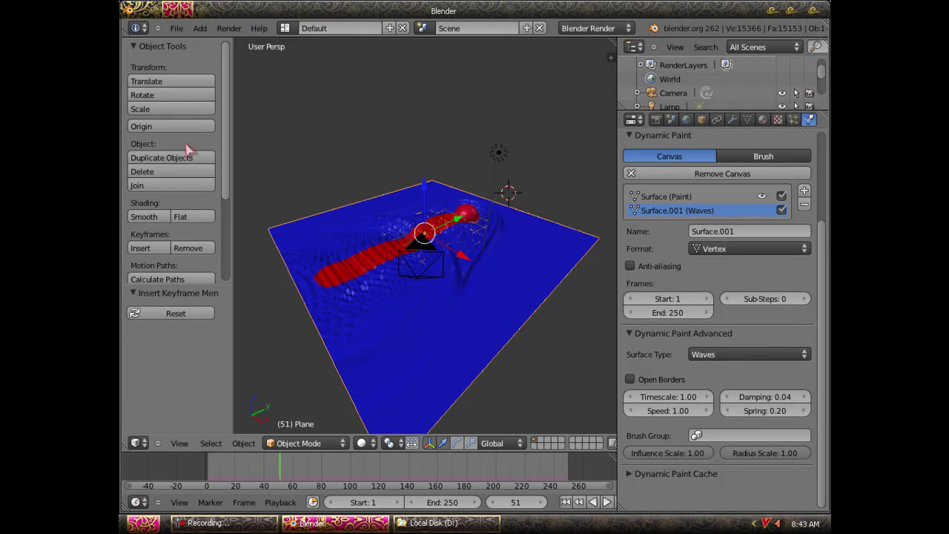
- Apply smooth shading to the painted plane and reselect the red sphere
{"action": "scroll", "coordinate": [217, 203], "scroll_direction": "down", "scroll_amount": 3}
{"action": "scroll", "coordinate": [226, 170], "scroll_direction": "up", "scroll_amount": 2}
{"action": "scroll", "coordinate": [231, 193], "scroll_direction": "down", "scroll_amount": 3}
{"action": "scroll", "coordinate": [235, 195], "scroll_direction": "up", "scroll_amount": 3}
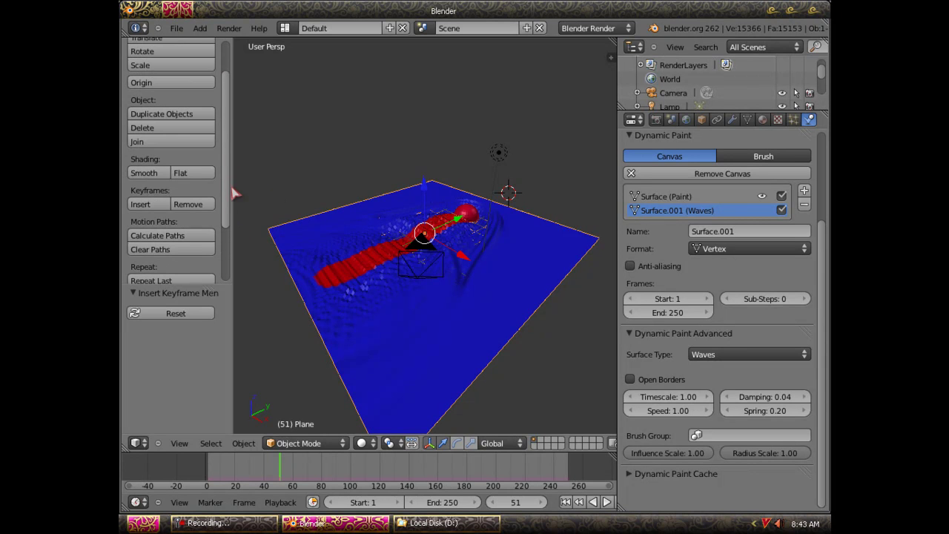
{"action": "left_click", "coordinate": [145, 174]}
{"action": "right_click", "coordinate": [475, 216]}
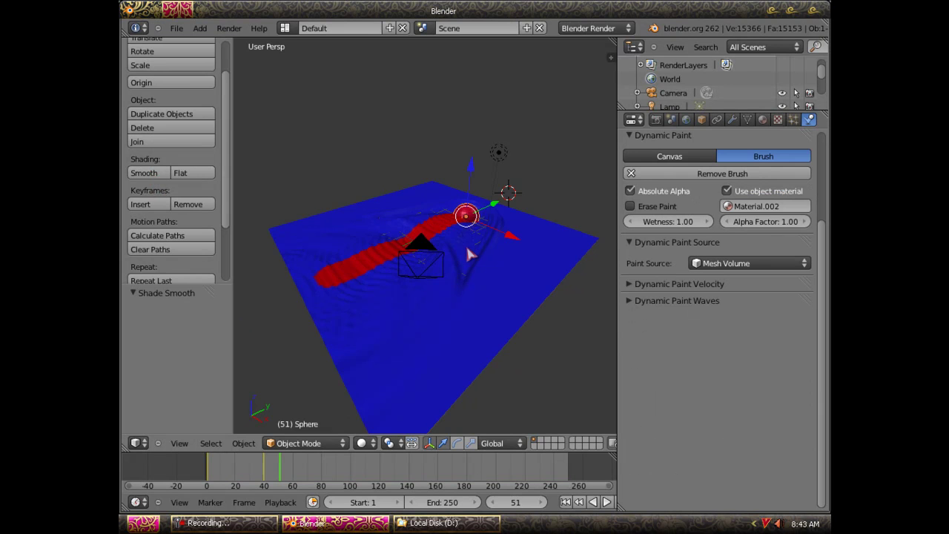
- Zoom in on the sphere and trail, then replay the animation from frame 1
{"action": "scroll", "coordinate": [470, 252], "scroll_direction": "up", "scroll_amount": 3}
{"action": "middle_click_drag", "start_coordinate": [435, 286], "coordinate": [348, 343], "text": "shift"}
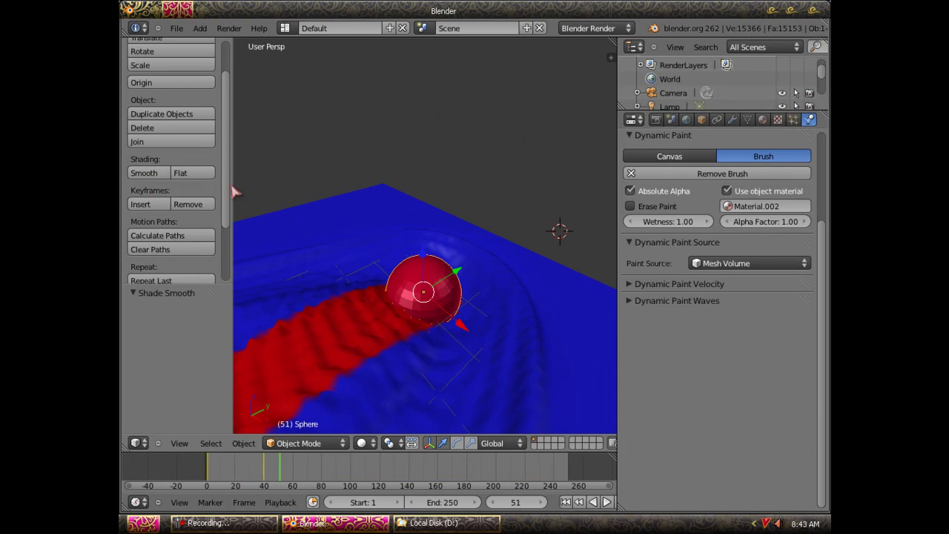
{"action": "scroll", "coordinate": [416, 307], "scroll_direction": "down", "scroll_amount": 2}
{"action": "scroll", "coordinate": [417, 308], "scroll_direction": "down", "scroll_amount": 2}
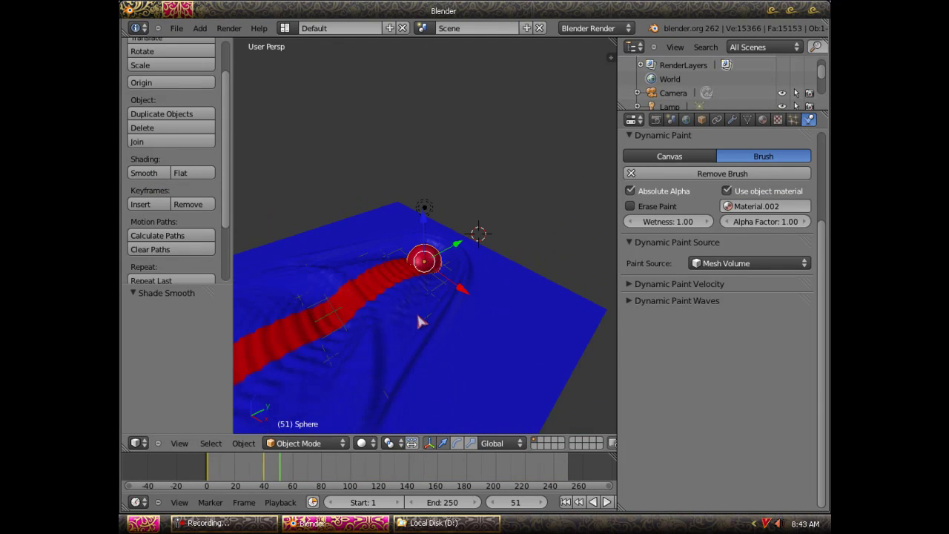
{"action": "scroll", "coordinate": [416, 307], "scroll_direction": "down", "scroll_amount": 3}
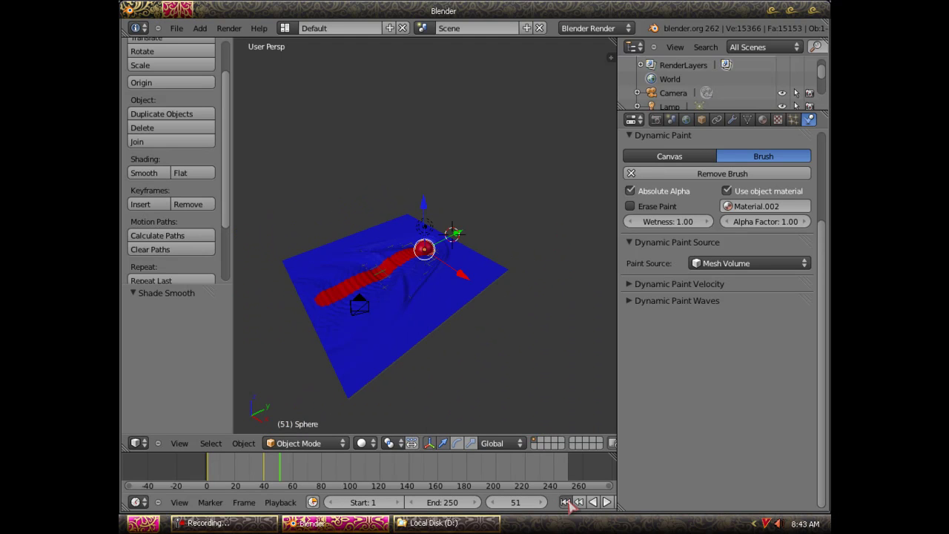
{"action": "left_click", "coordinate": [565, 502]}
{"action": "left_click", "coordinate": [607, 503]}
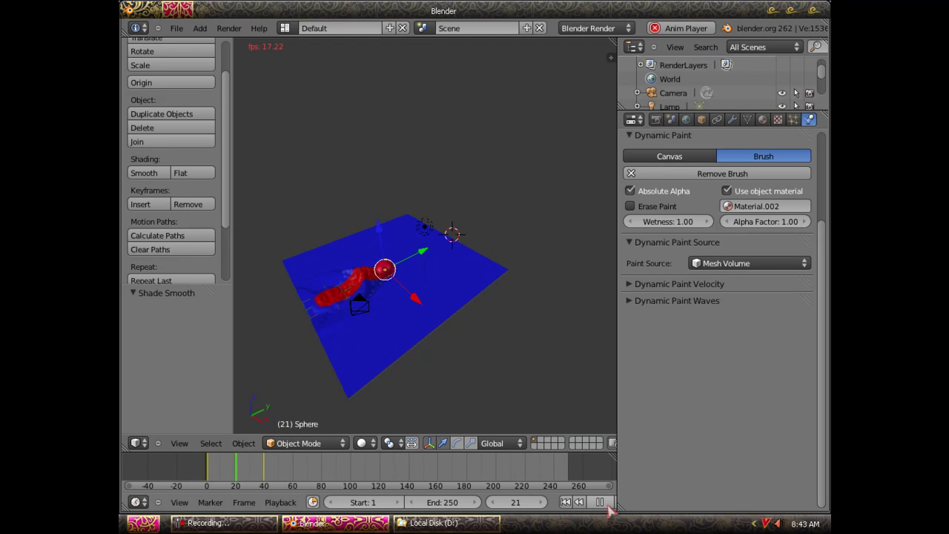
{"action": "scroll", "coordinate": [465, 354], "scroll_direction": "up", "scroll_amount": 3}
{"action": "scroll", "coordinate": [466, 354], "scroll_direction": "down", "scroll_amount": 3}
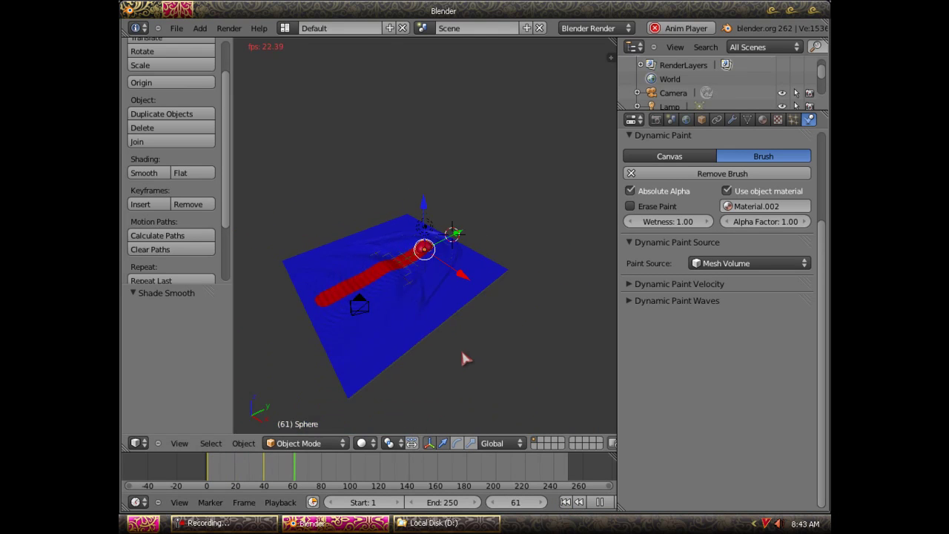
{"action": "mouse_move", "coordinate": [458, 346]}
{"action": "middle_mouse_down"}
{"action": "mouse_move", "coordinate": [426, 365]}
{"action": "mouse_move", "coordinate": [434, 362]}
{"action": "middle_mouse_up"}
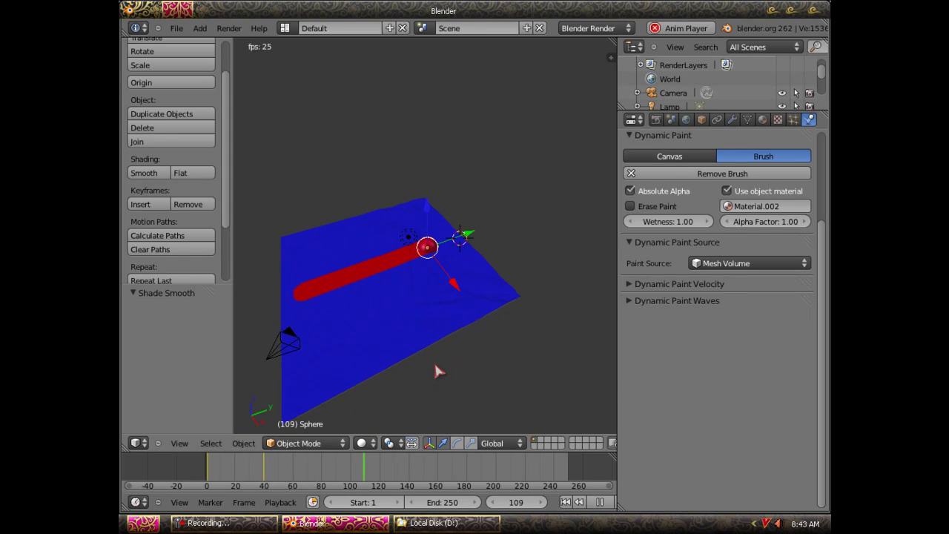
- Move the sphere along X at frame 80 and along Y at frame 122, keyframing location each time
{"action": "left_click", "coordinate": [600, 502]}
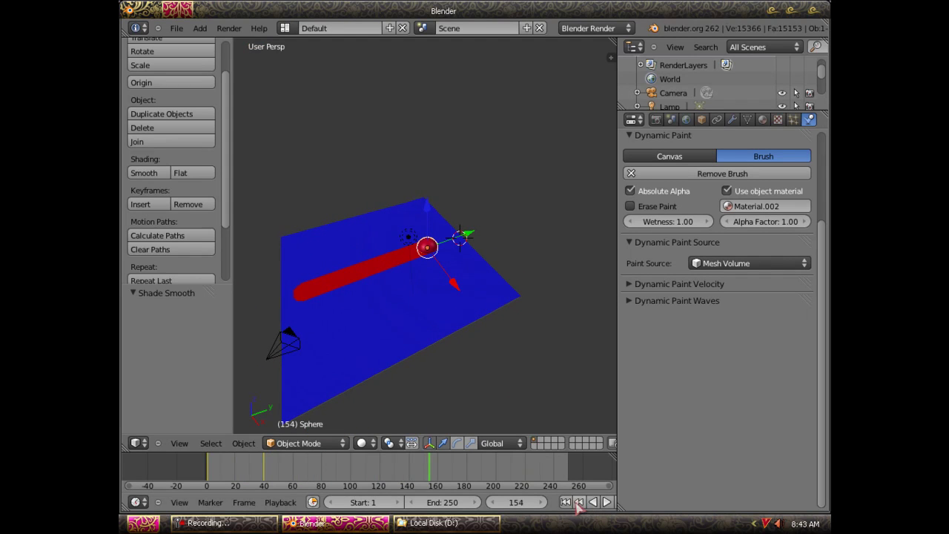
{"action": "left_click", "coordinate": [566, 502]}
{"action": "left_click_drag", "start_coordinate": [222, 457], "coordinate": [324, 478]}
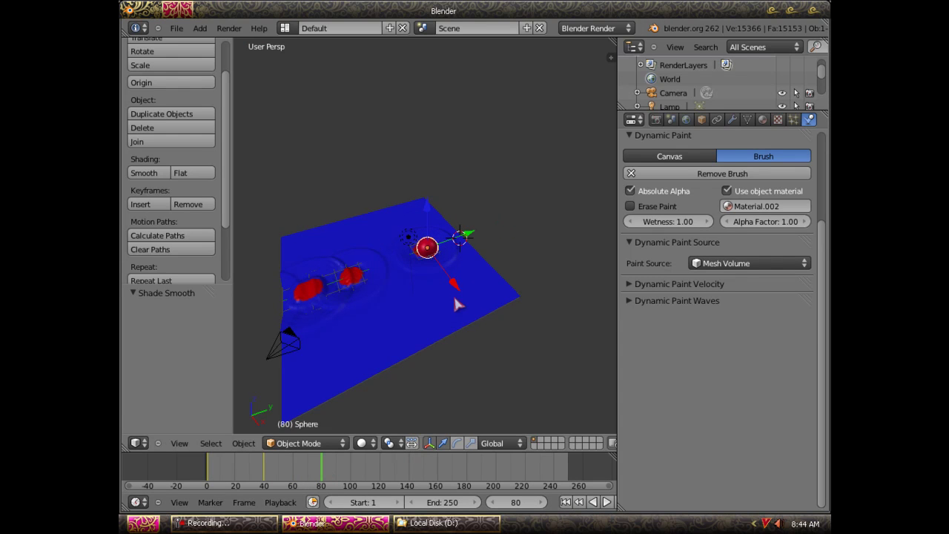
{"action": "left_click_drag", "start_coordinate": [455, 285], "coordinate": [472, 327]}
{"action": "left_click", "coordinate": [479, 336]}
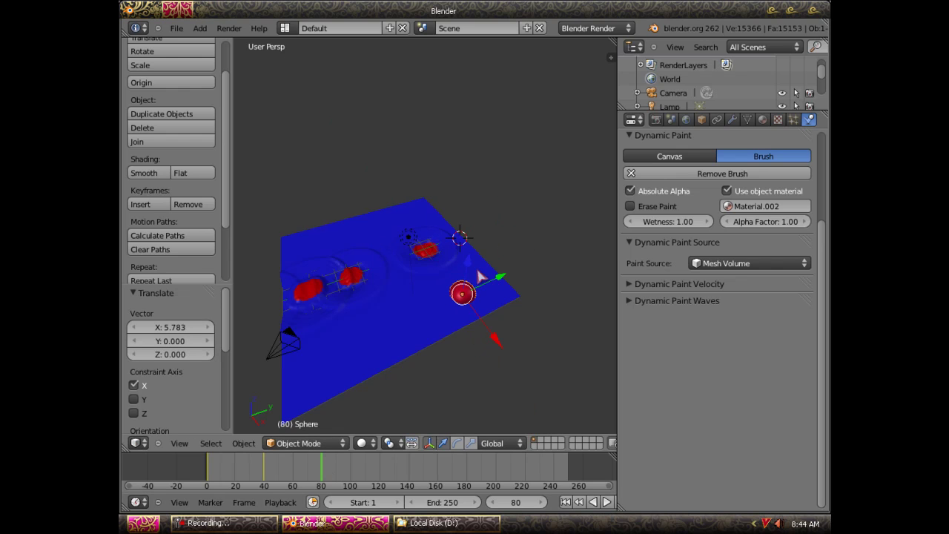
{"action": "key", "text": "i"}
{"action": "left_click", "coordinate": [469, 285]}
{"action": "left_click_drag", "start_coordinate": [330, 471], "coordinate": [382, 471]}
{"action": "left_click_drag", "start_coordinate": [501, 281], "coordinate": [486, 291]}
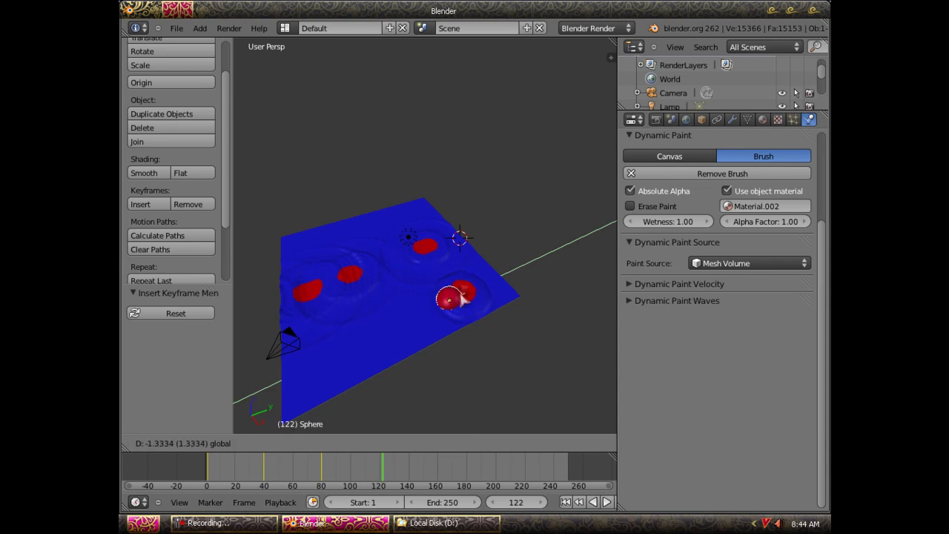
{"action": "left_click", "coordinate": [350, 361]}
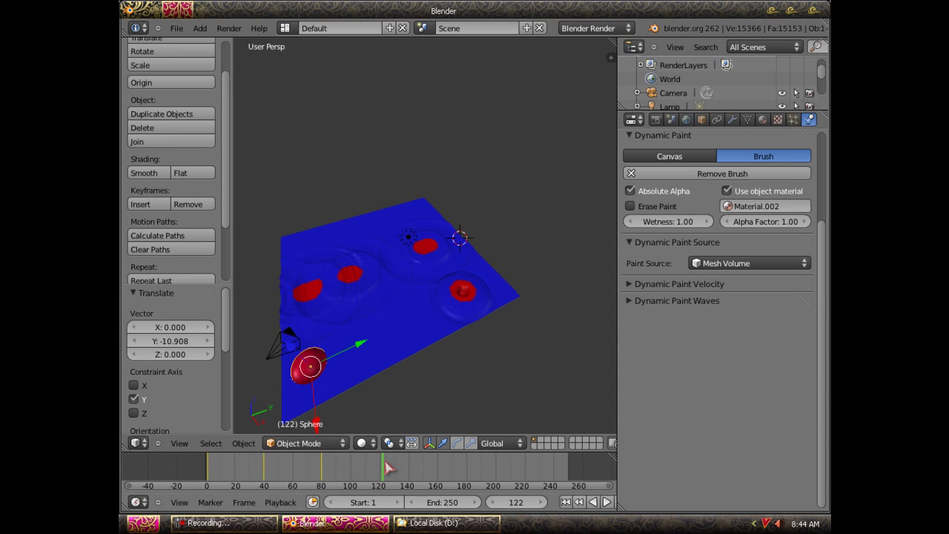
{"action": "key", "text": "i"}
{"action": "left_click", "coordinate": [304, 329]}
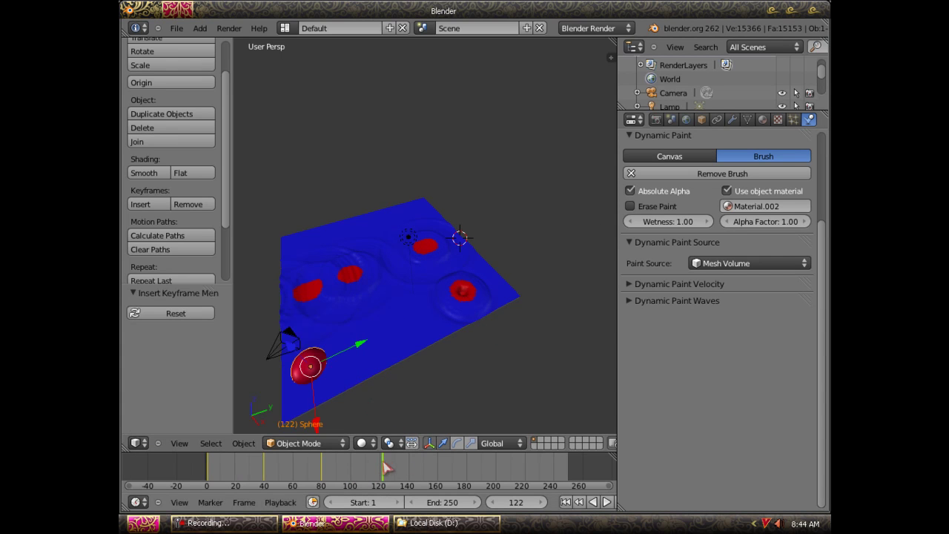
- Keyframe the sphere at the plane's top-left corner at frame 160, then moved along Y at frame 200
{"action": "left_click", "coordinate": [438, 476]}
{"action": "key", "text": "g"}
{"action": "left_click", "coordinate": [306, 296]}
{"action": "key", "text": "i"}
{"action": "left_click", "coordinate": [375, 297]}
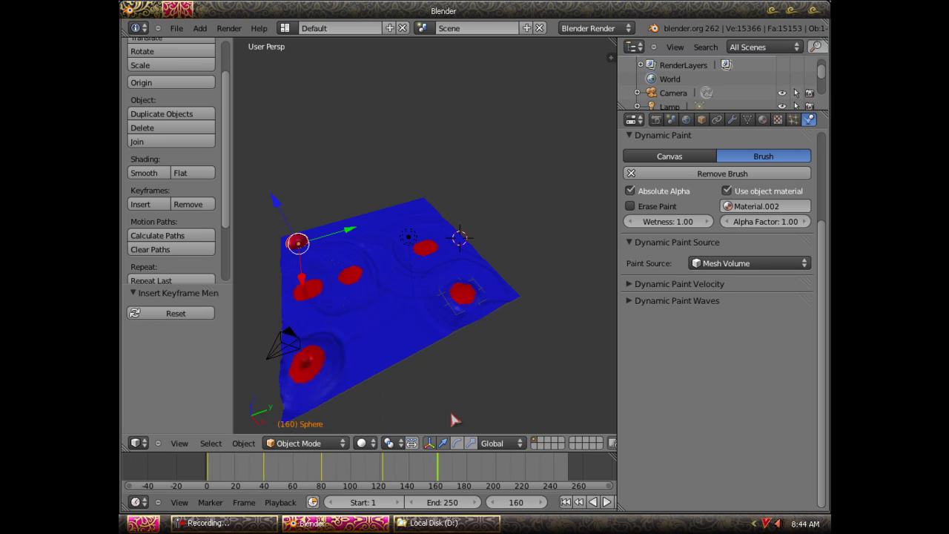
{"action": "left_click_drag", "start_coordinate": [441, 472], "coordinate": [502, 469]}
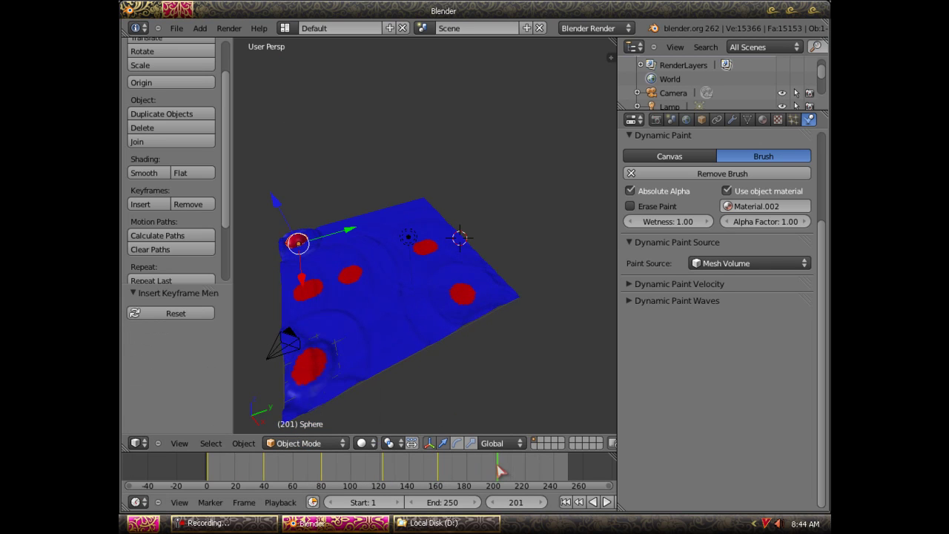
{"action": "key", "text": "g"}
{"action": "key", "text": "y"}
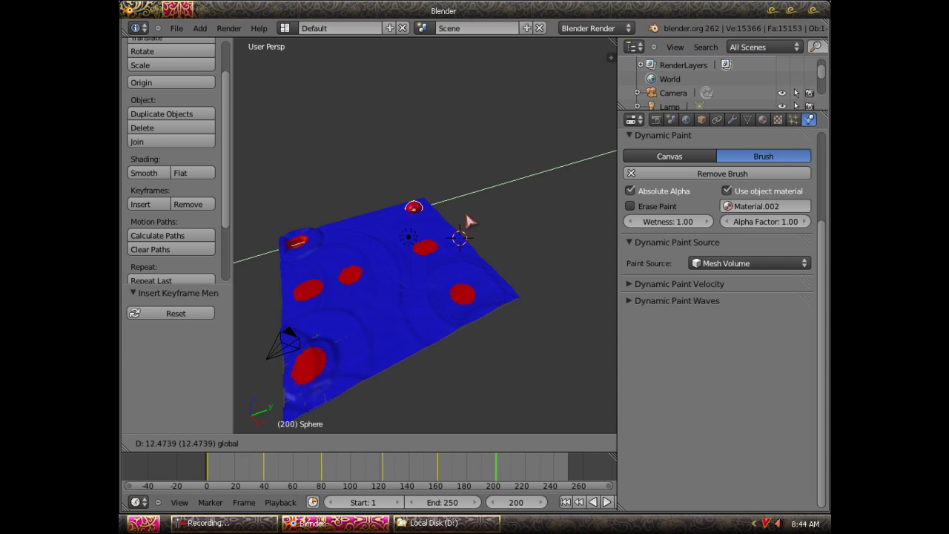
{"action": "left_click", "coordinate": [437, 241]}
{"action": "key", "text": "i"}
{"action": "left_click", "coordinate": [427, 245]}
- Move the sphere along X and keyframe its location at frame 240, then rewind to frame 1
{"action": "left_click", "coordinate": [554, 468]}
{"action": "key", "text": "g"}
{"action": "key", "text": "x"}
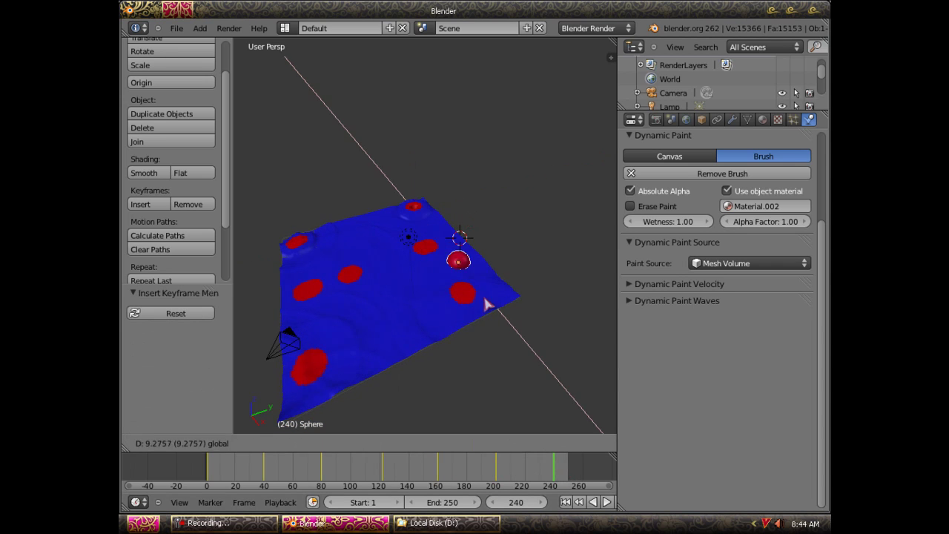
{"action": "left_click", "coordinate": [478, 297]}
{"action": "key", "text": "i"}
{"action": "left_click", "coordinate": [458, 303]}
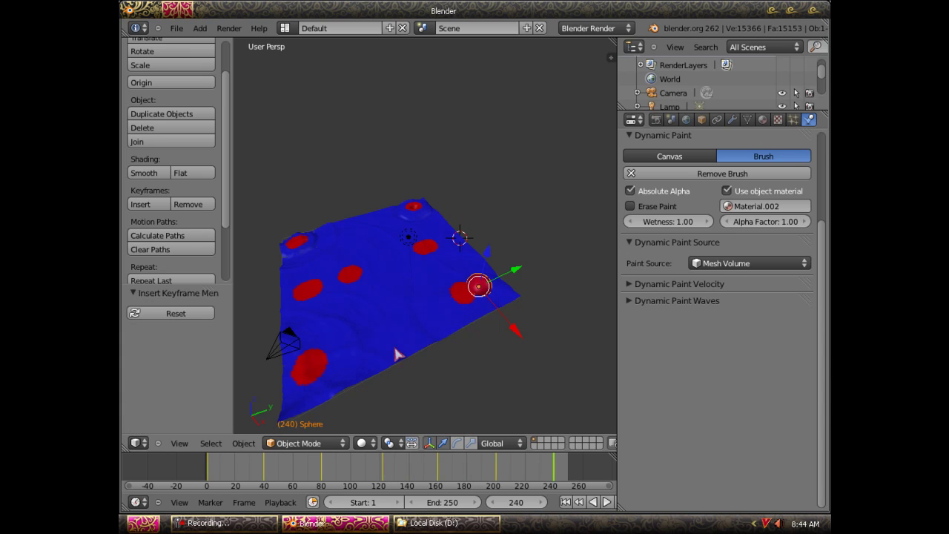
{"action": "scroll", "coordinate": [374, 328], "scroll_direction": "down", "scroll_amount": 2}
{"action": "left_click", "coordinate": [565, 502]}
- Hide the Tool Shelf, zoom in on the plane, and play the animation from the start
{"action": "scroll", "coordinate": [399, 340], "scroll_direction": "up", "scroll_amount": 3}
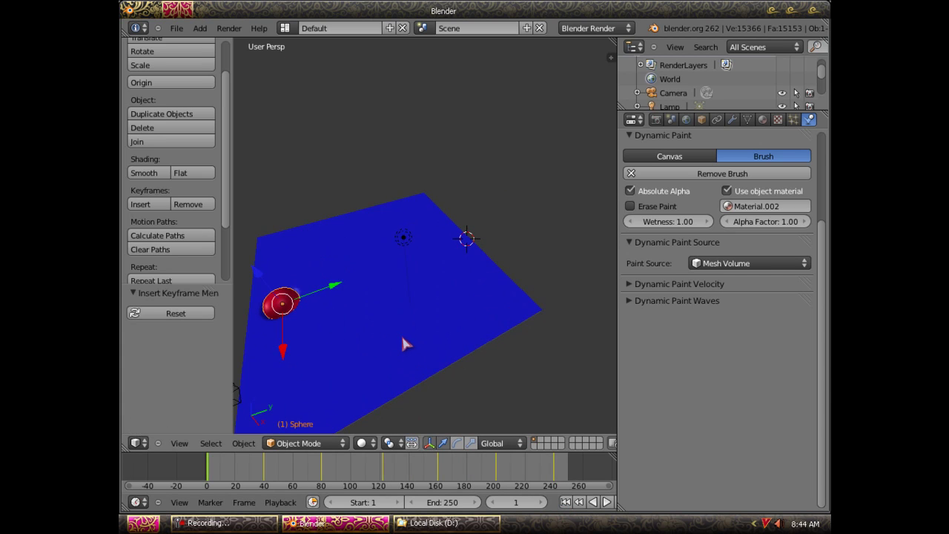
{"action": "middle_click_drag", "start_coordinate": [405, 305], "coordinate": [477, 276]}
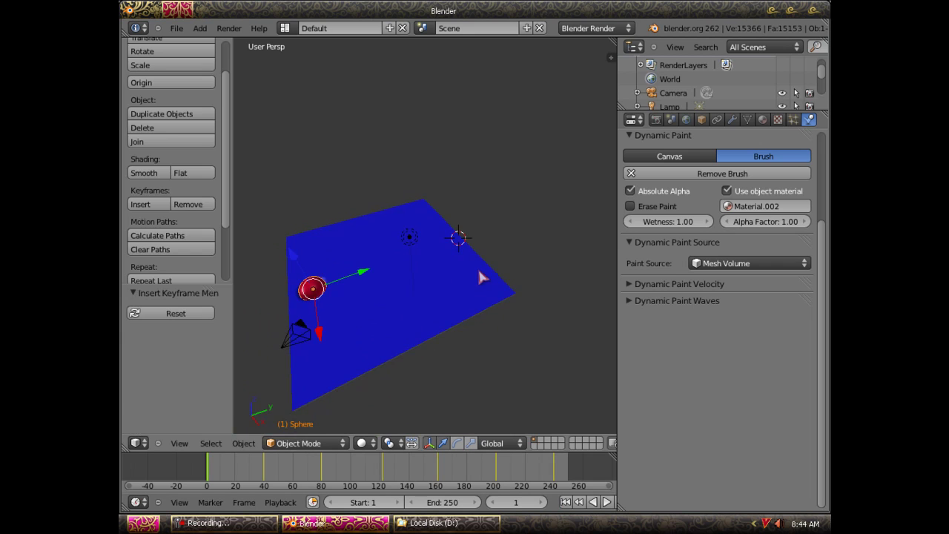
{"action": "key", "text": "t"}
{"action": "mouse_move", "coordinate": [378, 331]}
{"action": "middle_mouse_down"}
{"action": "mouse_move", "coordinate": [448, 289]}
{"action": "mouse_move", "coordinate": [473, 324]}
{"action": "middle_mouse_up"}
{"action": "scroll", "coordinate": [448, 291], "scroll_direction": "up", "scroll_amount": 3}
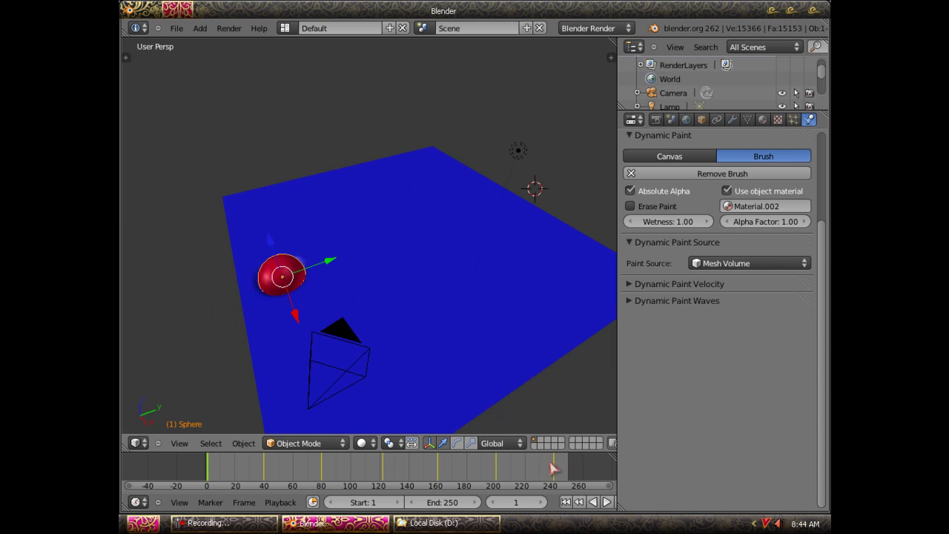
{"action": "left_click", "coordinate": [607, 503]}
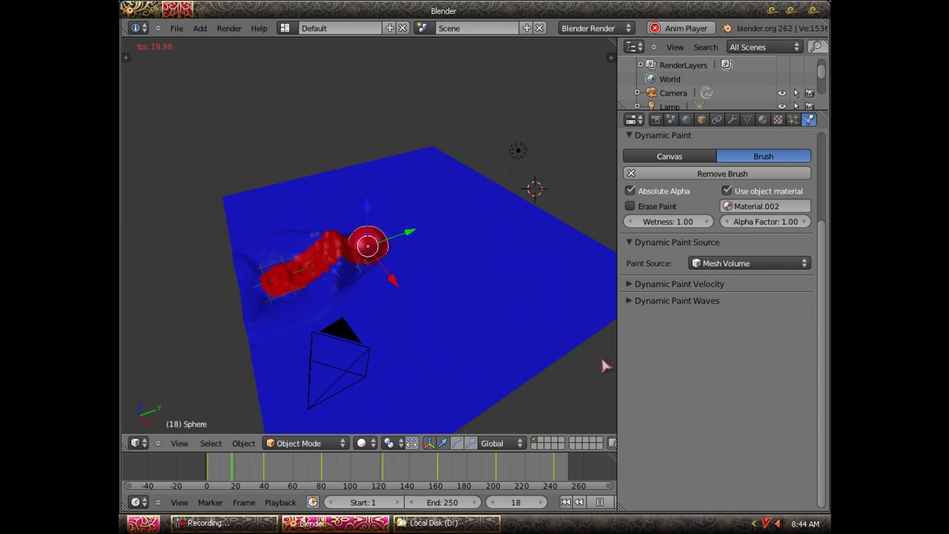